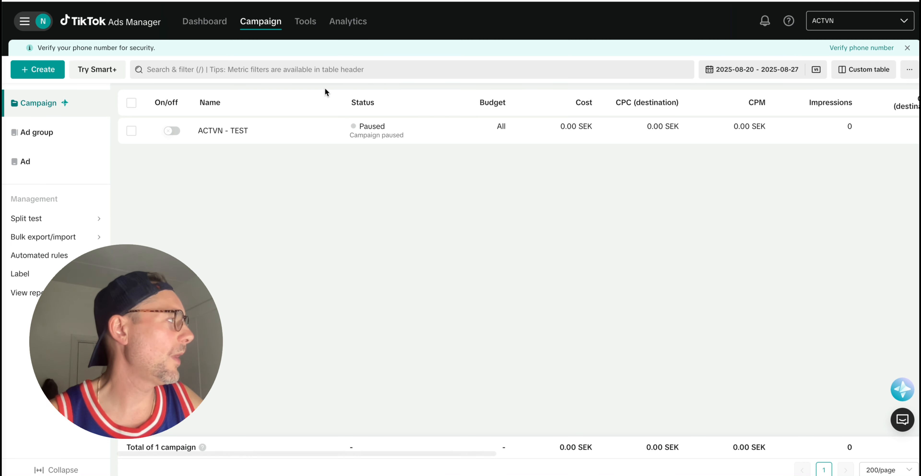
Start a new campaign with the Sales objective, Website destination and Manual campaign type.
mouse_move(366, 129)
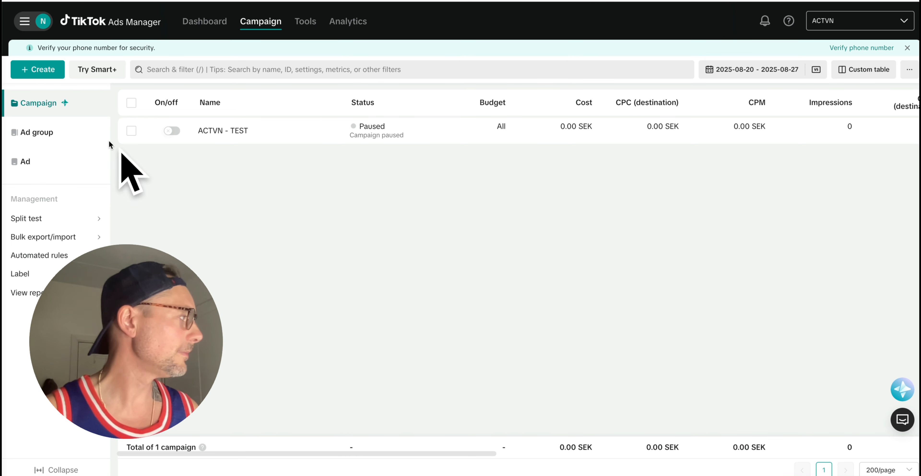
click(39, 70)
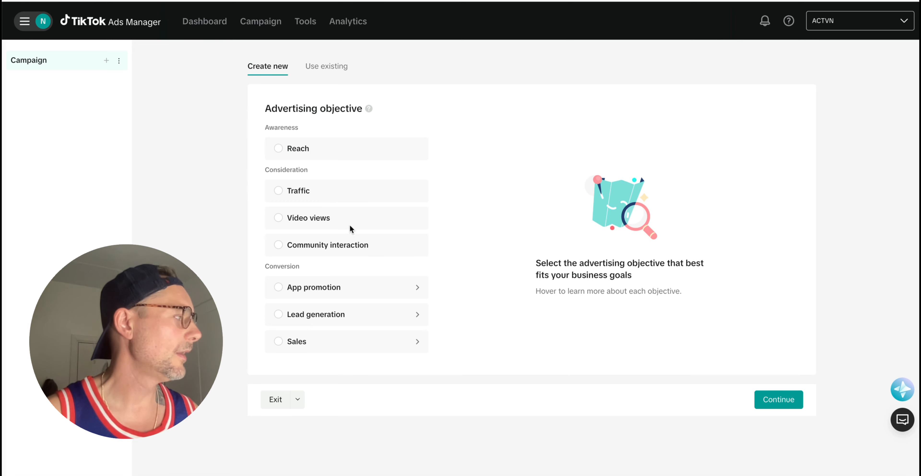
click(321, 346)
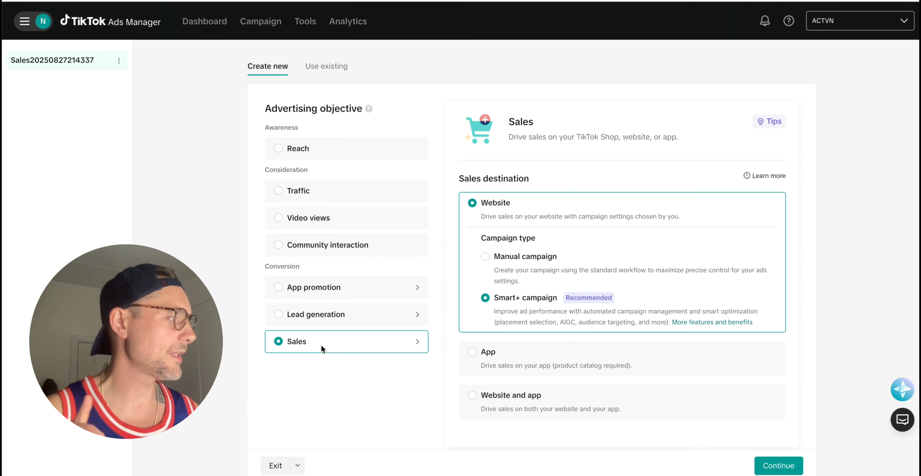
click(486, 254)
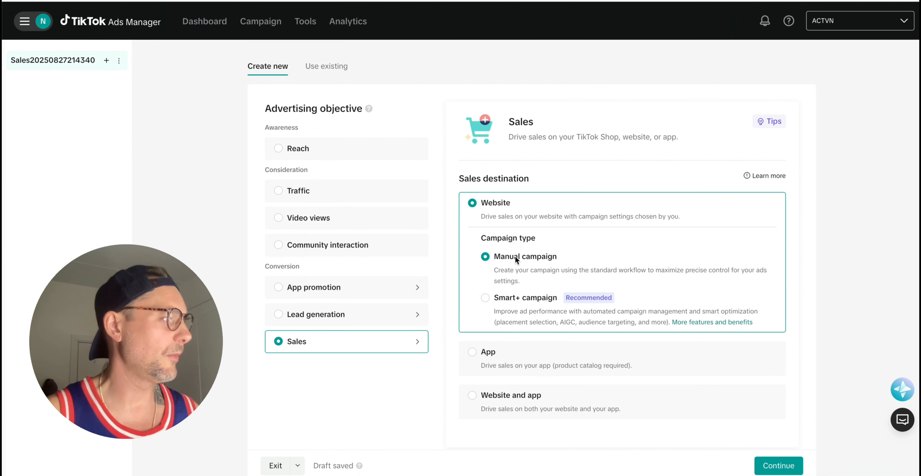
scroll(461, 255, down, 2)
scroll(461, 255, down, 3)
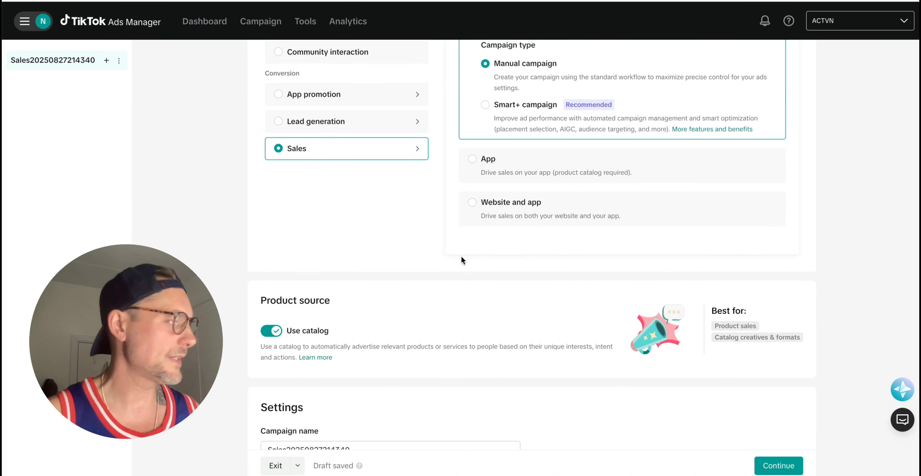
scroll(461, 255, down, 4)
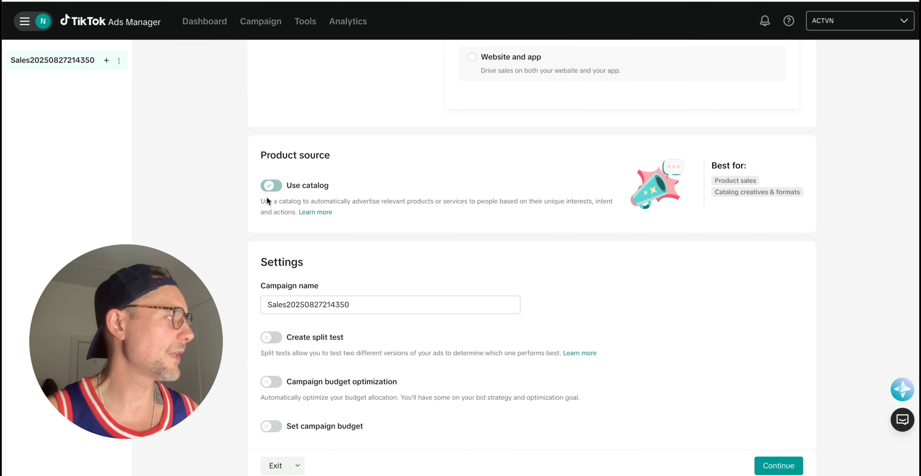
Turn off Use catalog and name the campaign 'ABO | MASK HOODIE | UK | TEST'.
click(269, 186)
double_click(290, 301)
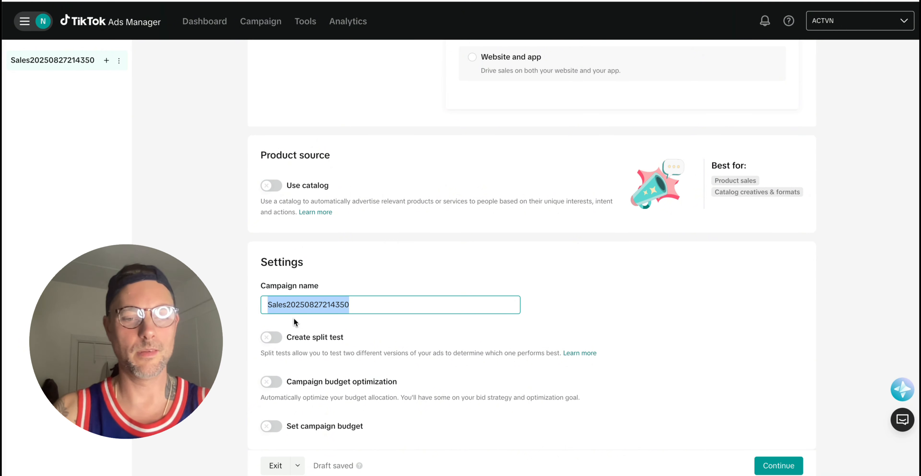
text(ABO)
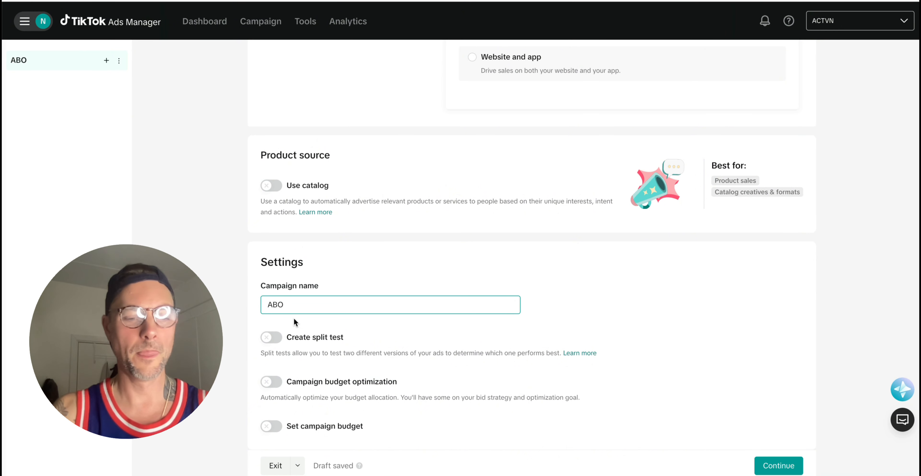
text( |)
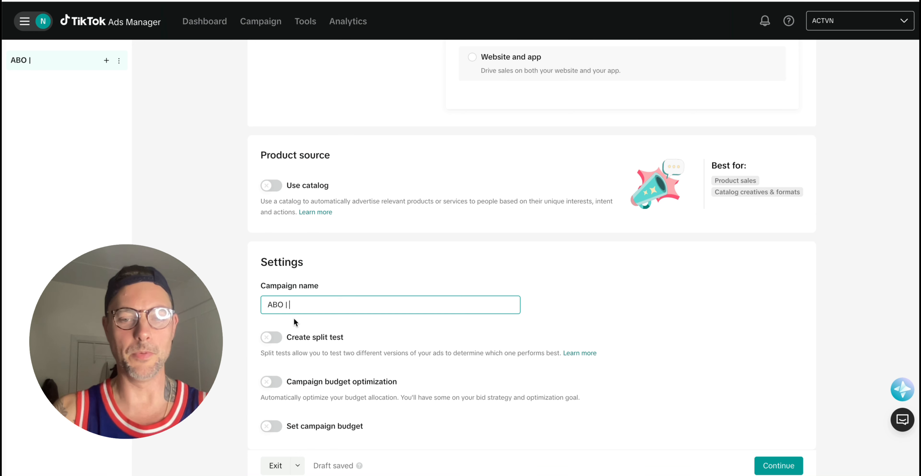
text( PR)
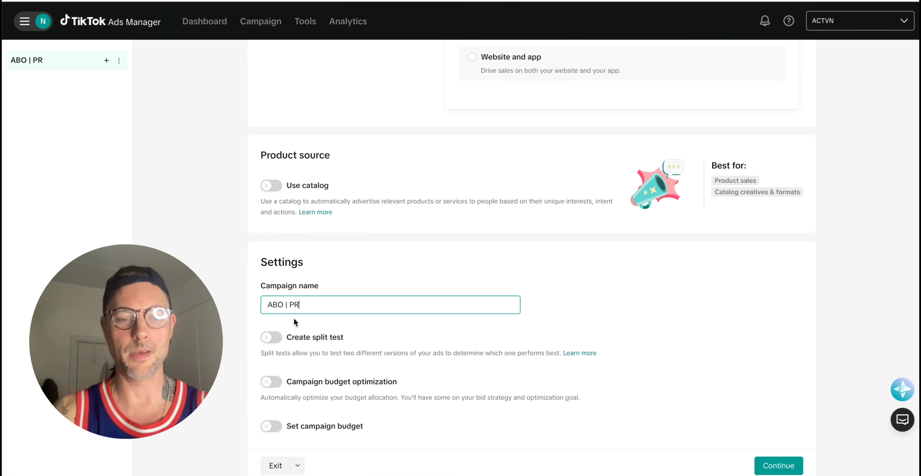
text(ODUCT |)
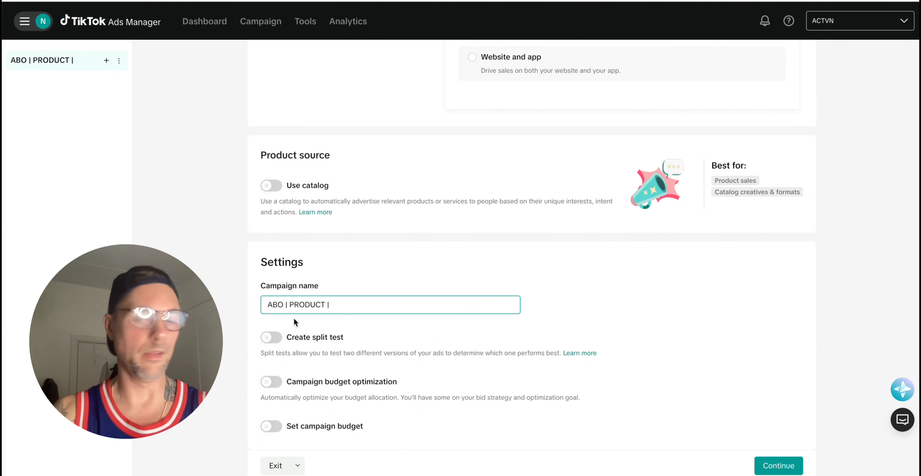
text( UK)
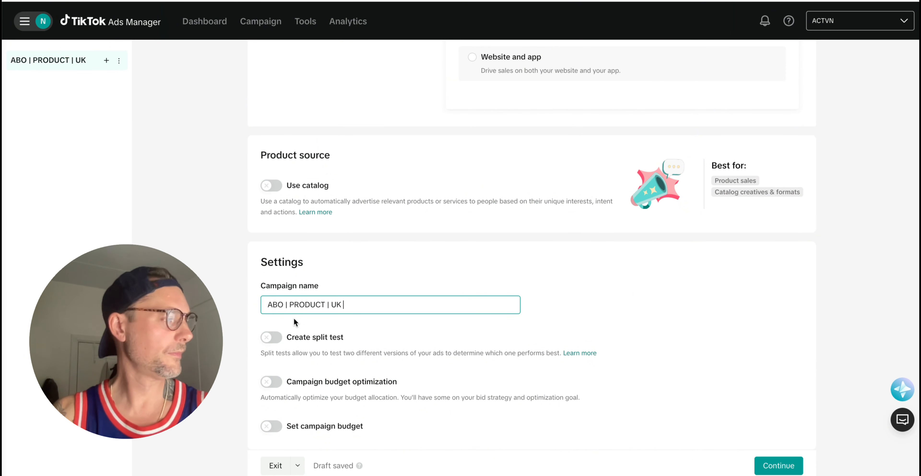
text( |)
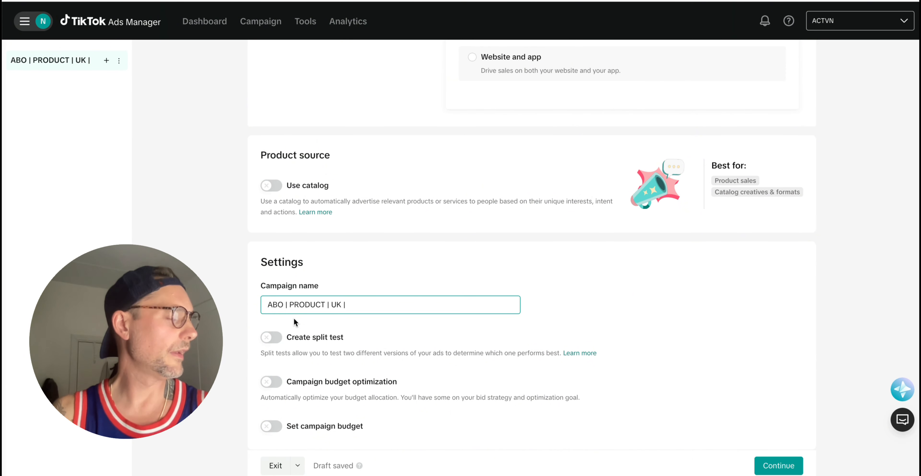
text( TEST)
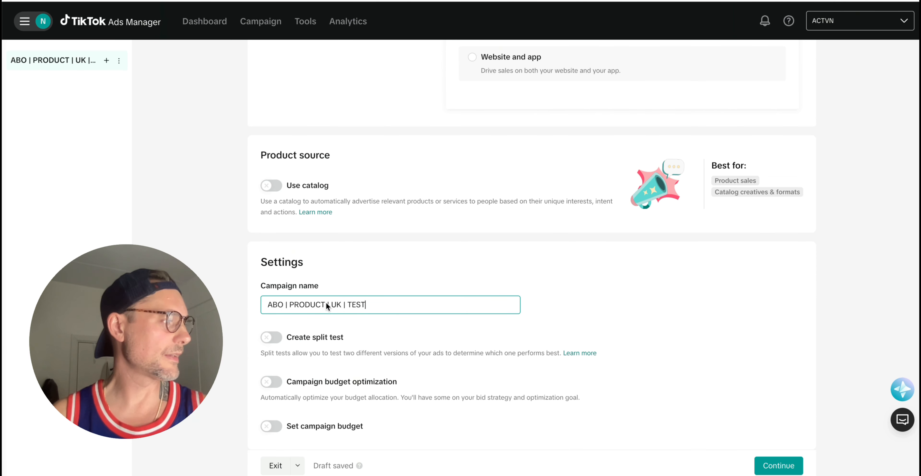
drag(325, 304, 300, 305)
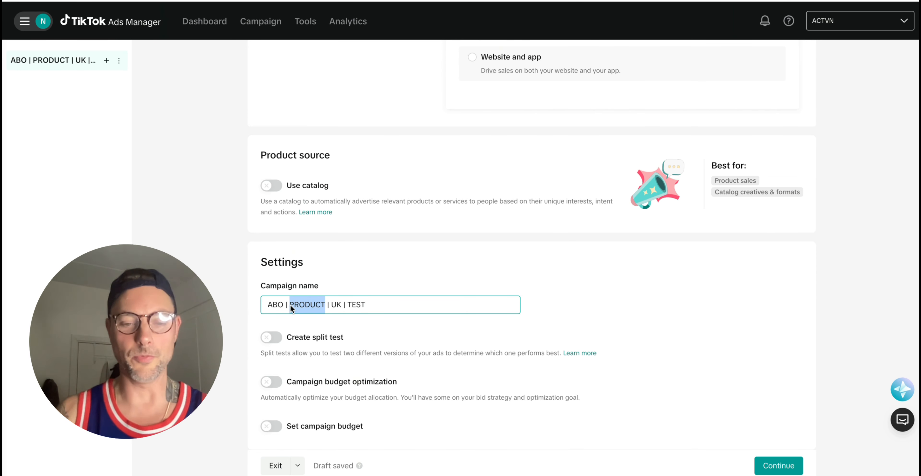
text(MASK HOO)
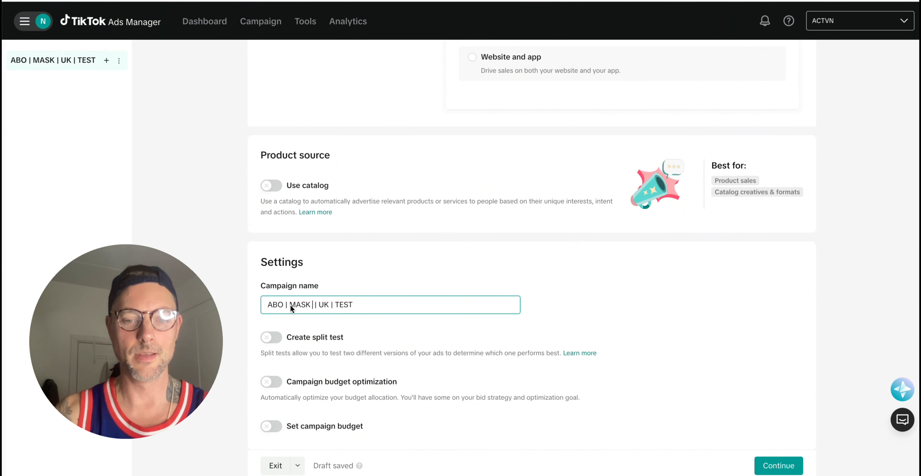
text(DIE)
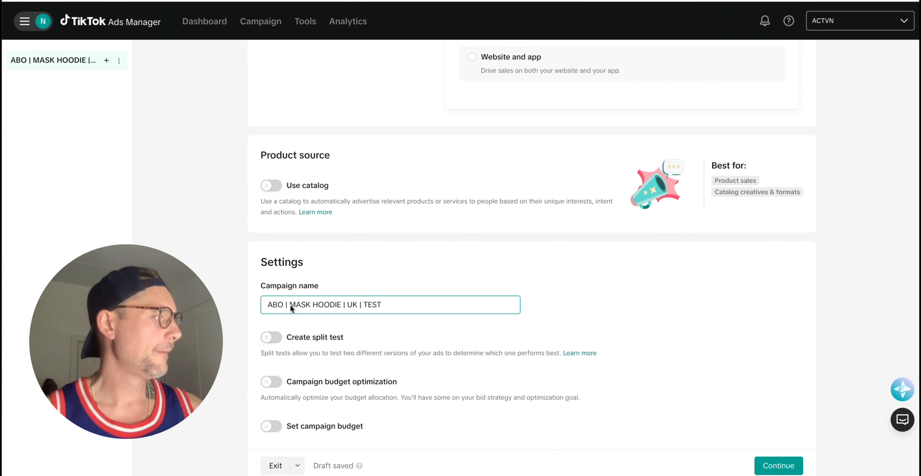
scroll(382, 317, down, 1)
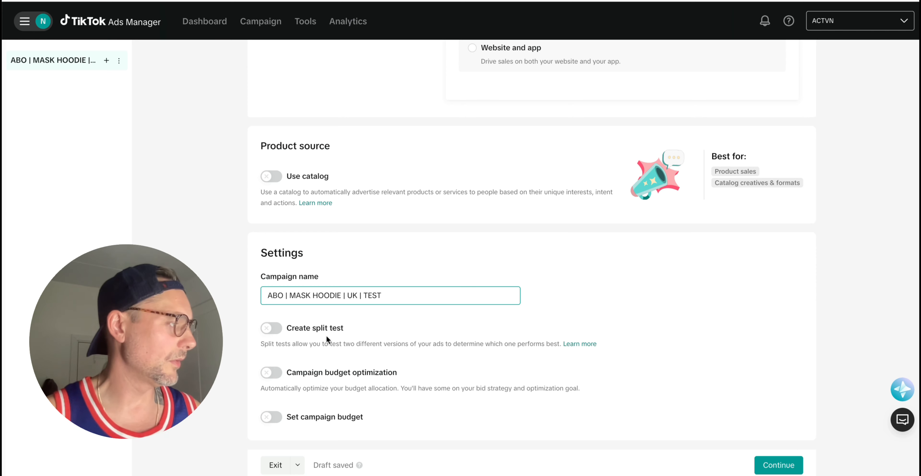
Name the first ad group AD-1 and set its optimization event to Purchase.
click(777, 461)
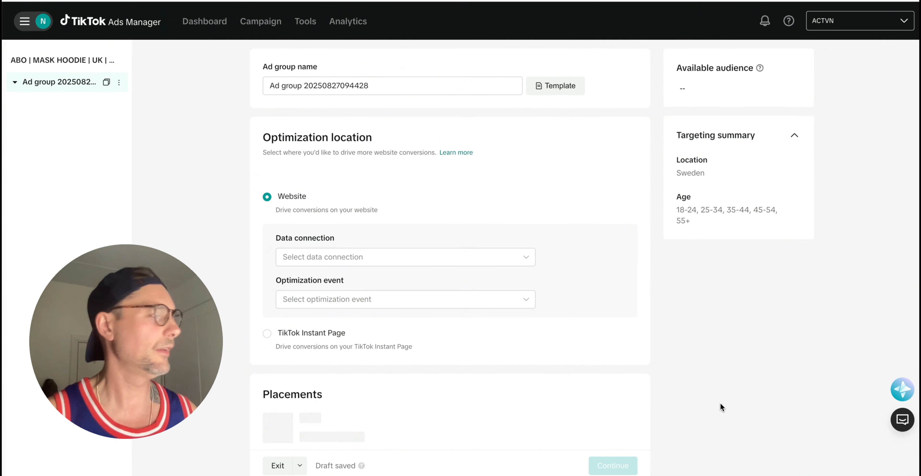
triple_click(392, 86)
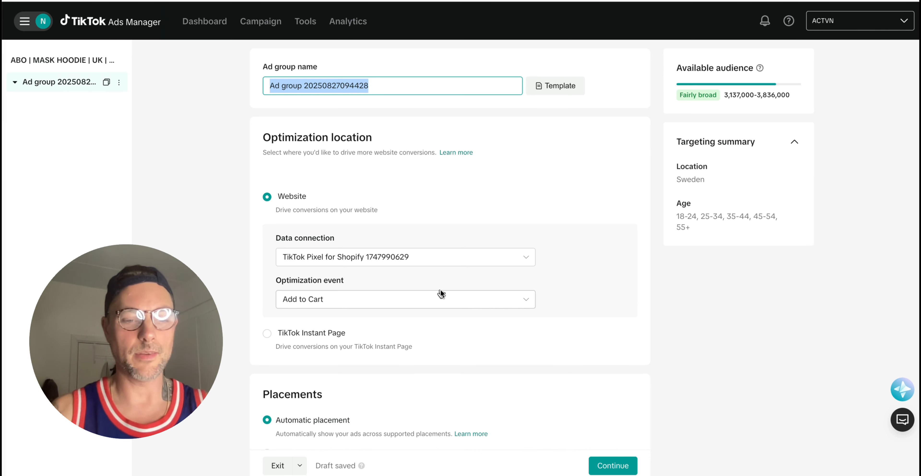
text(AD-1)
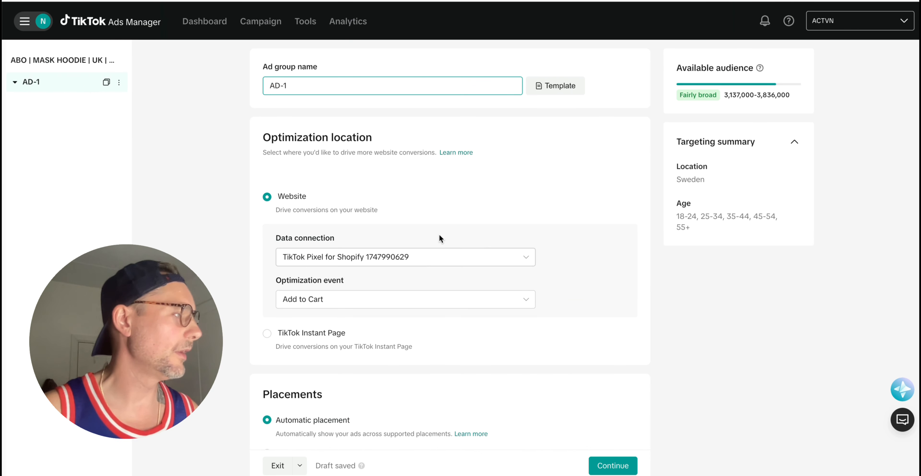
click(451, 292)
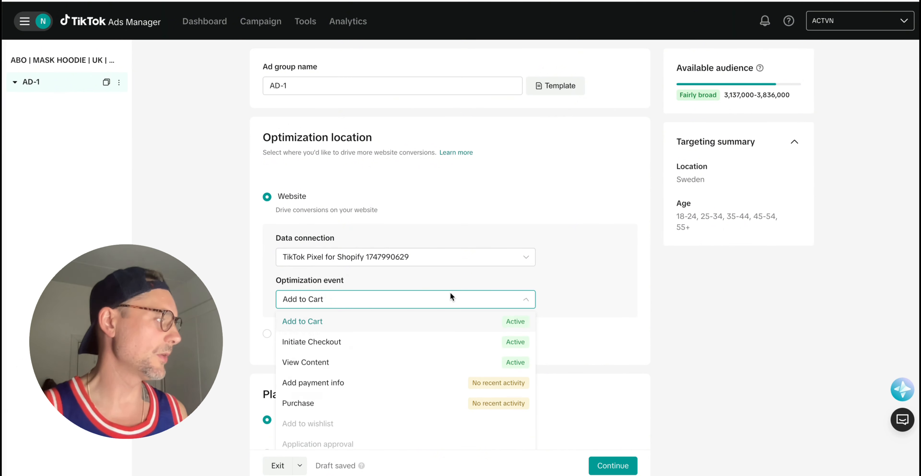
click(440, 330)
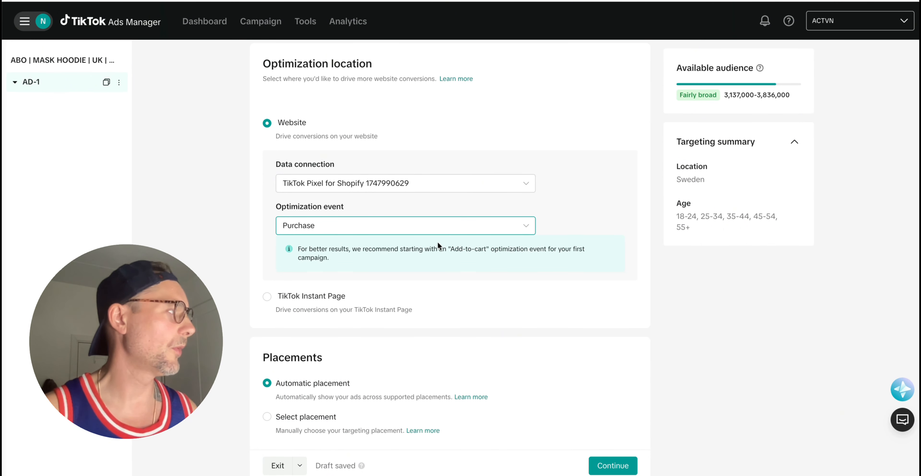
Switch AD-1 to manual placement and restrict its ads to TikTok only.
scroll(438, 241, down, 3)
scroll(433, 237, down, 3)
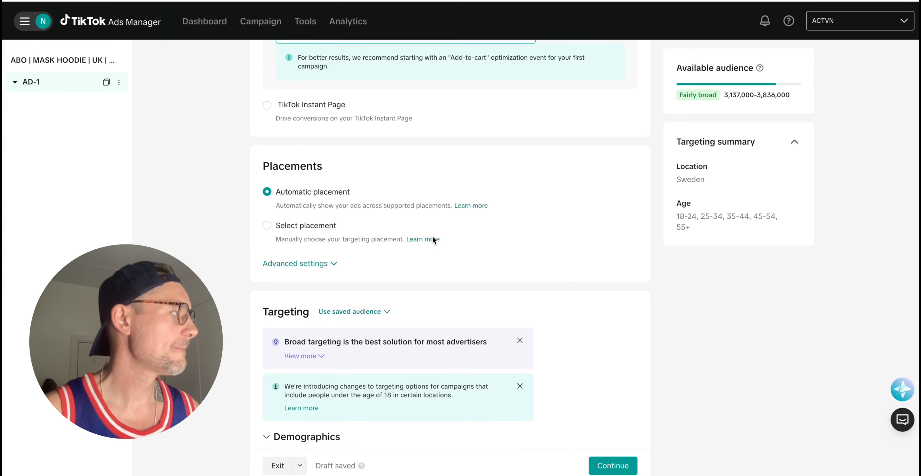
click(267, 189)
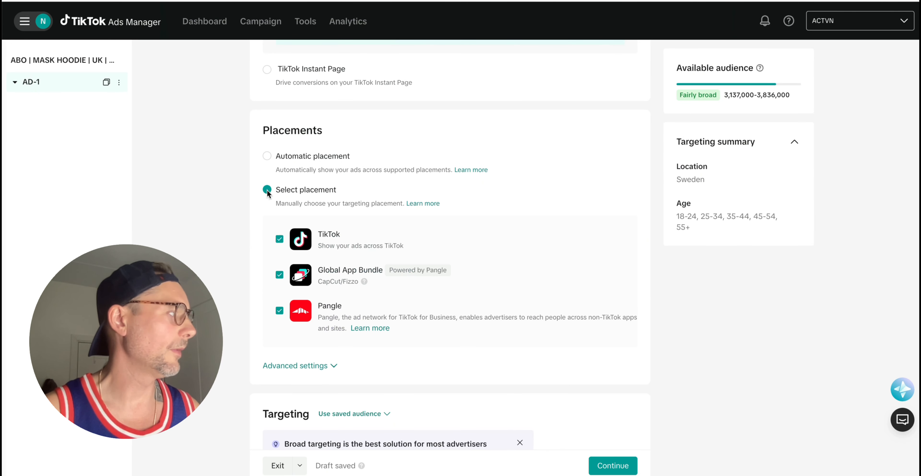
scroll(296, 212, down, 2)
click(280, 208)
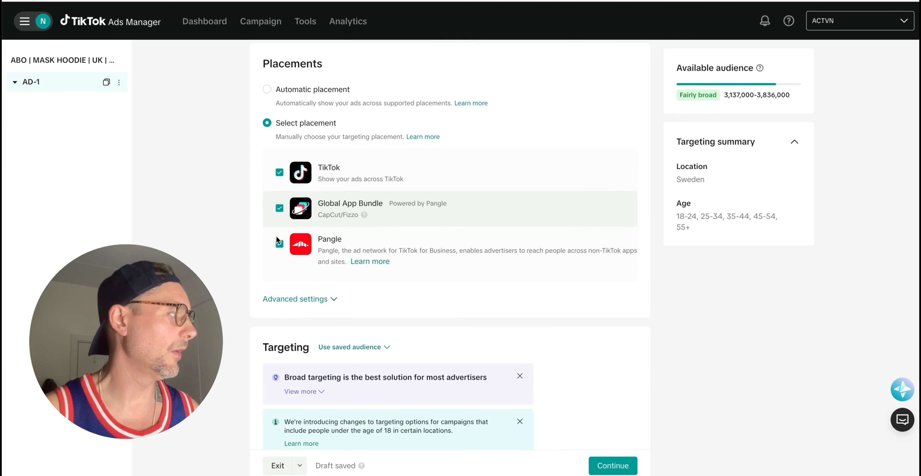
click(280, 243)
scroll(387, 243, down, 2)
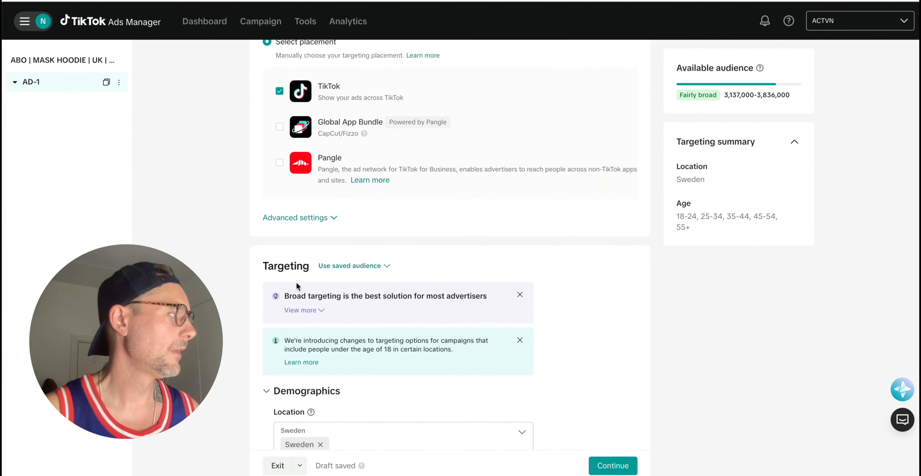
Turn off user comments, video download and video sharing in Advanced settings.
click(321, 221)
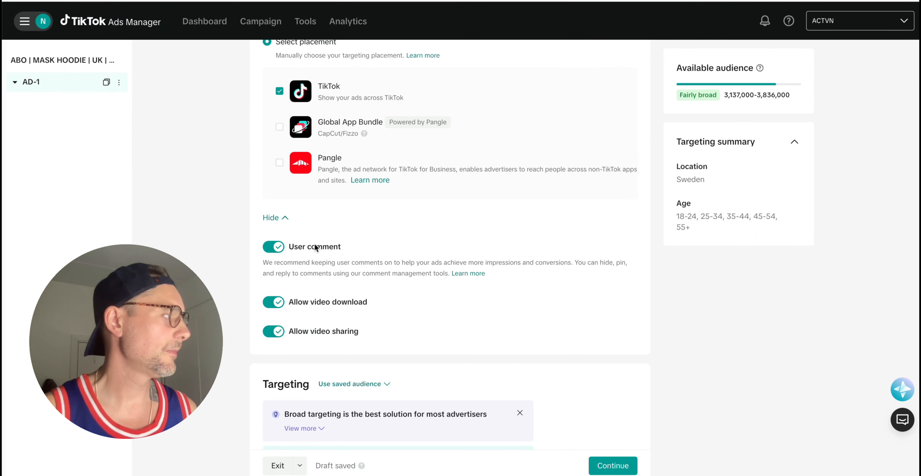
click(276, 246)
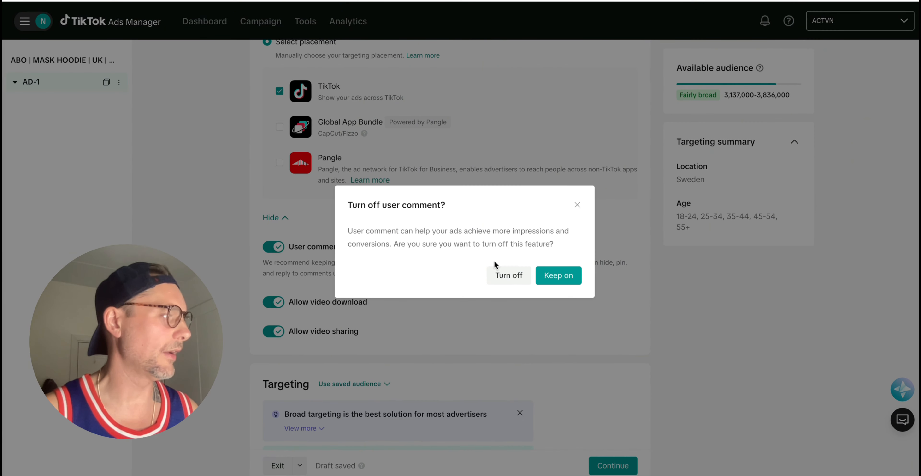
click(508, 278)
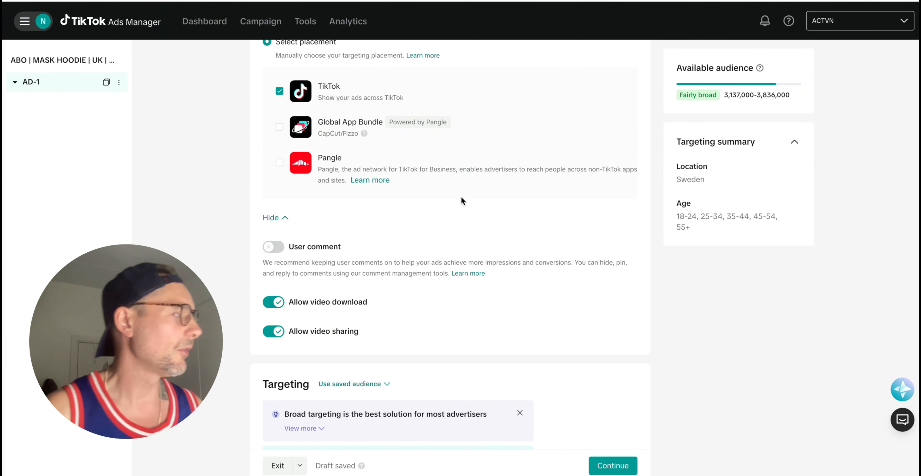
scroll(408, 220, down, 1)
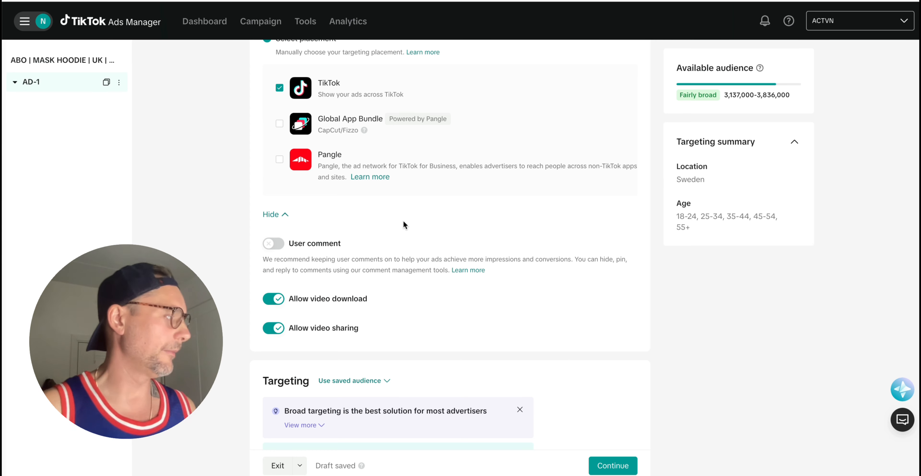
scroll(403, 220, down, 1)
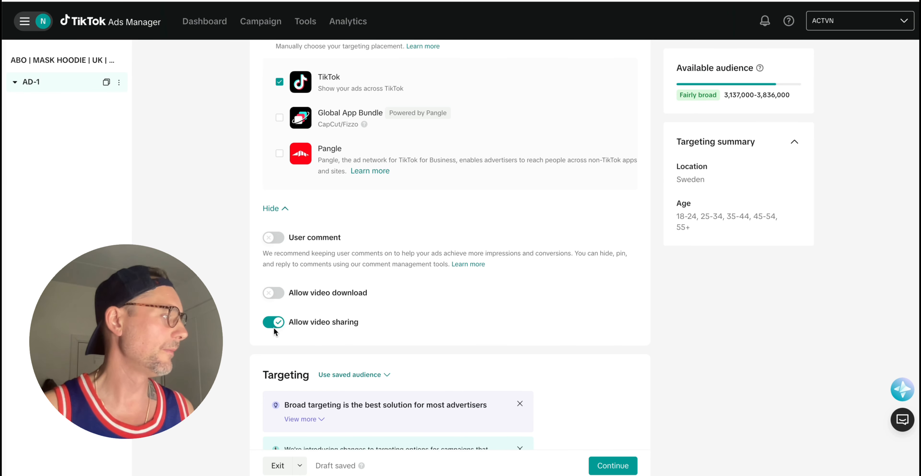
scroll(300, 286, down, 1)
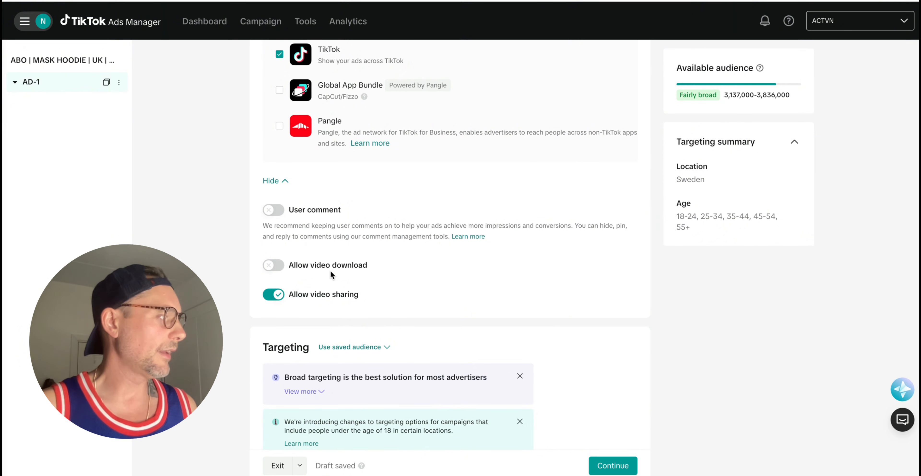
scroll(292, 285, down, 1)
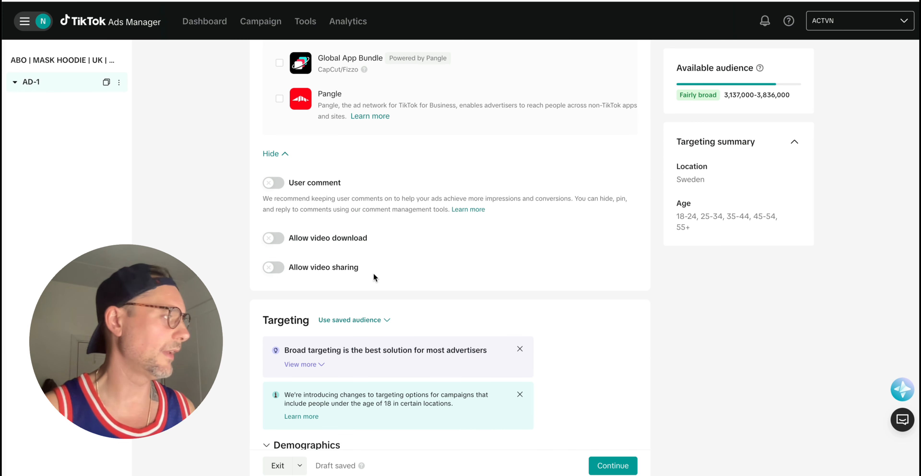
scroll(429, 263, down, 3)
scroll(427, 265, down, 2)
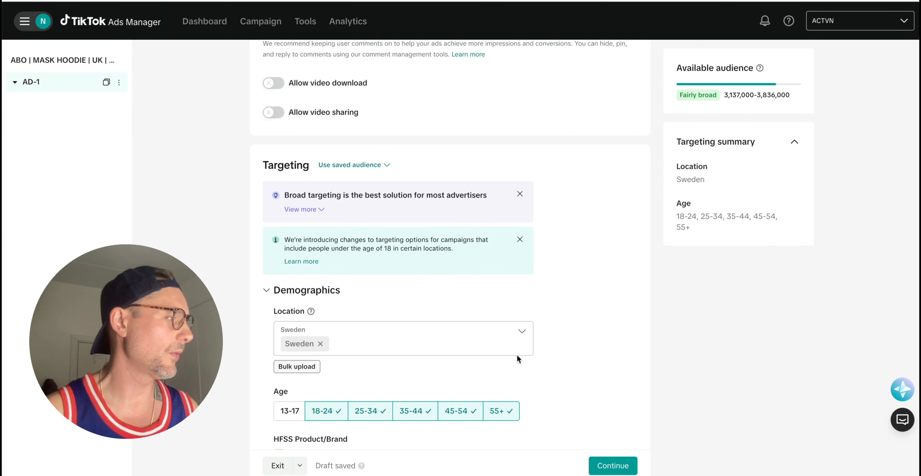
Replace Sweden with United Kingdom in AD-1's location targeting, searching 'united'.
scroll(516, 353, down, 3)
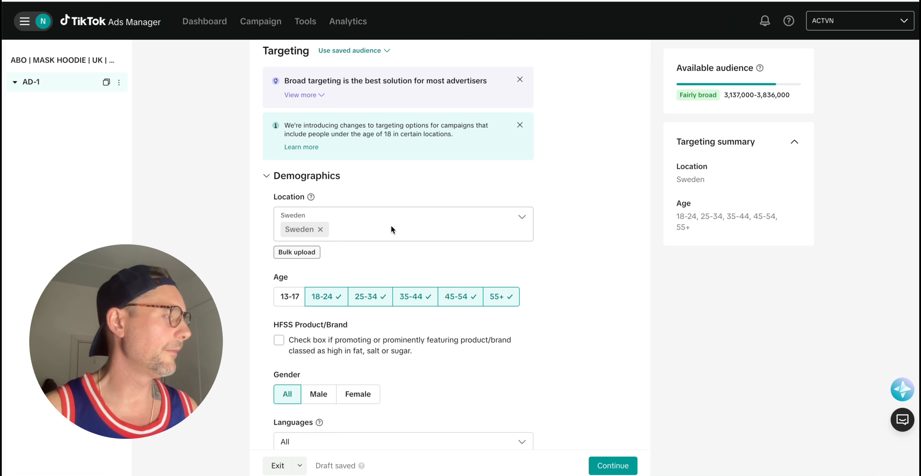
scroll(391, 225, down, 1)
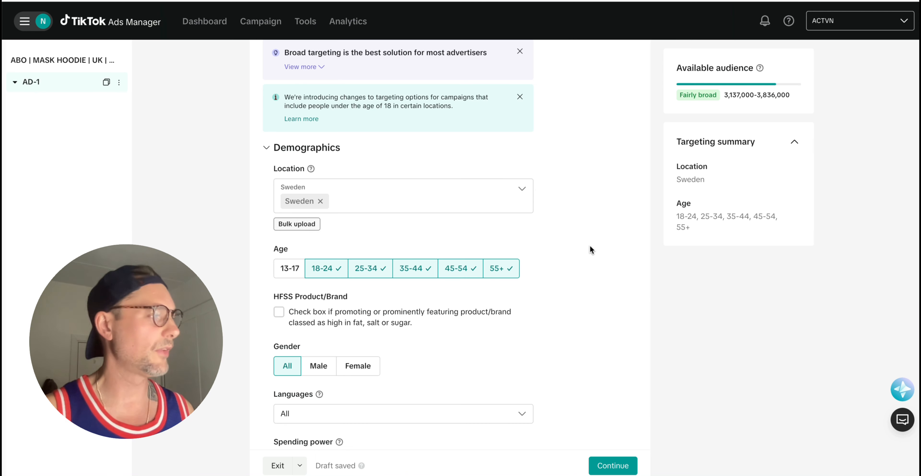
click(321, 201)
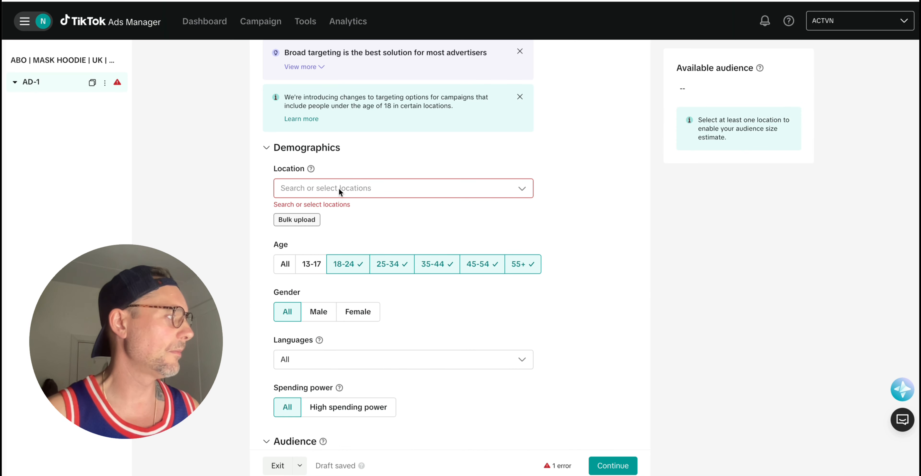
click(338, 187)
text(un)
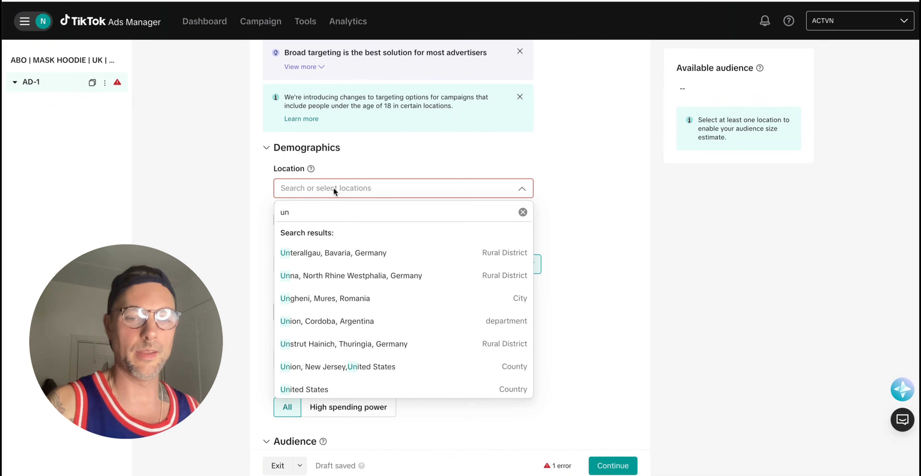
text(ited)
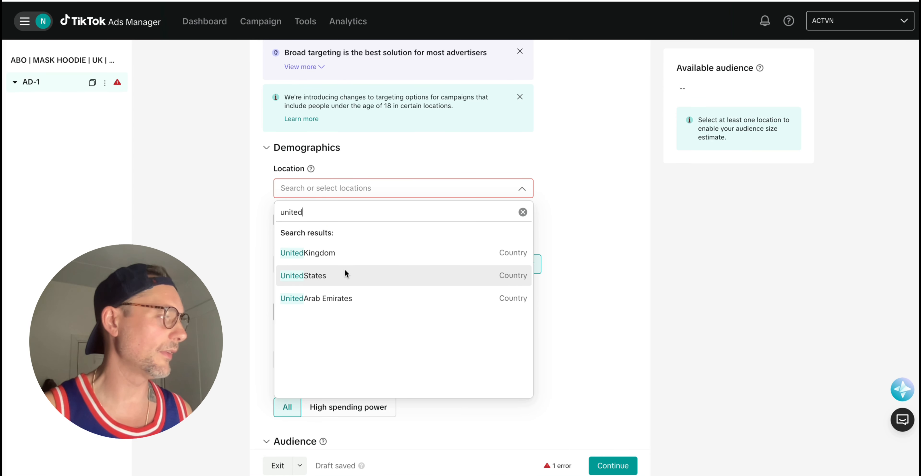
click(346, 253)
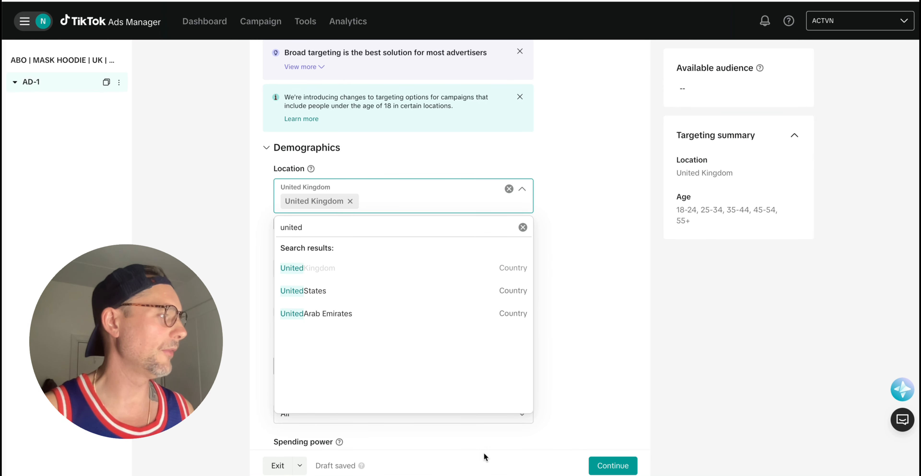
click(593, 330)
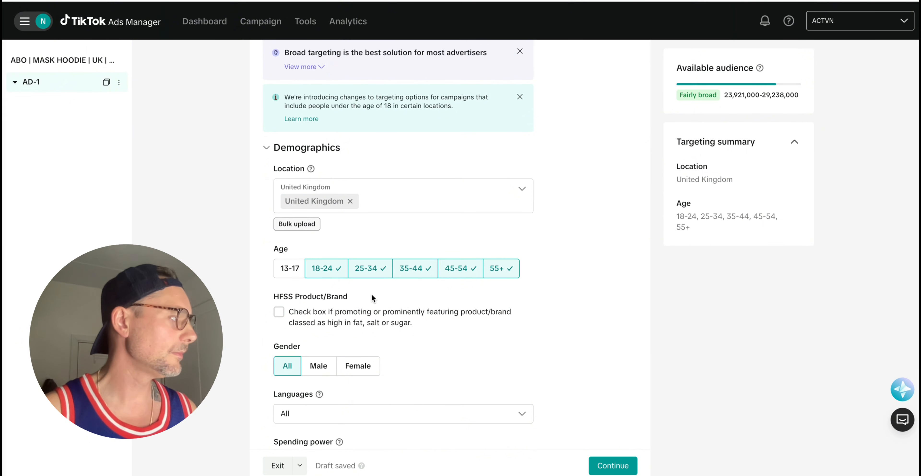
scroll(372, 297, down, 1)
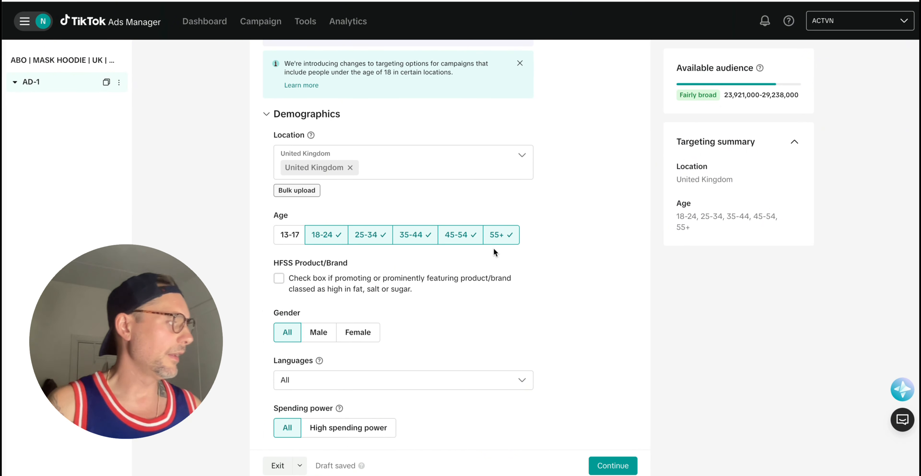
scroll(414, 283, down, 1)
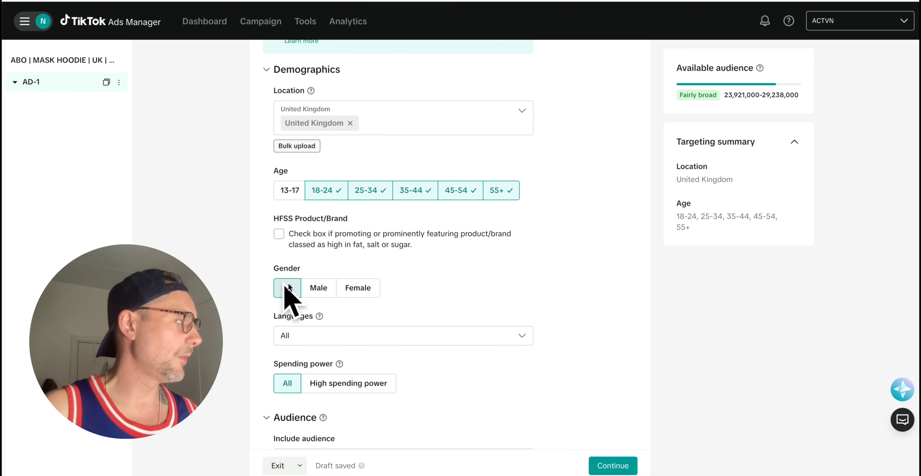
scroll(478, 330, down, 1)
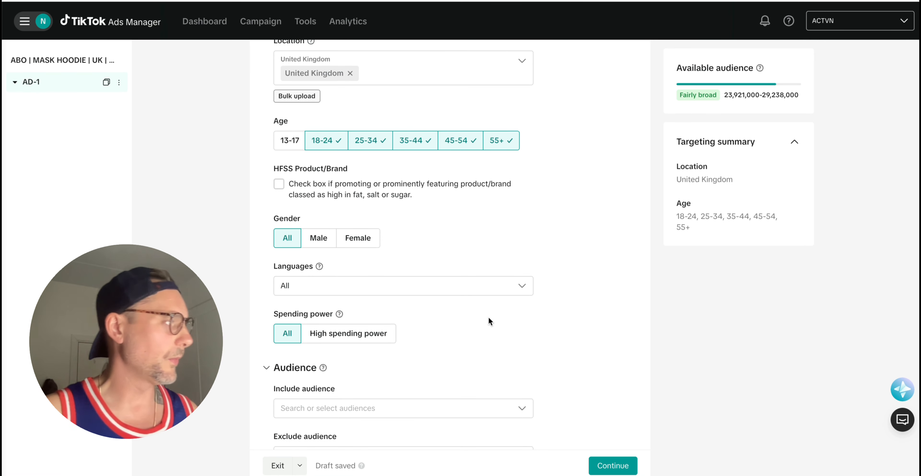
scroll(494, 317, down, 7)
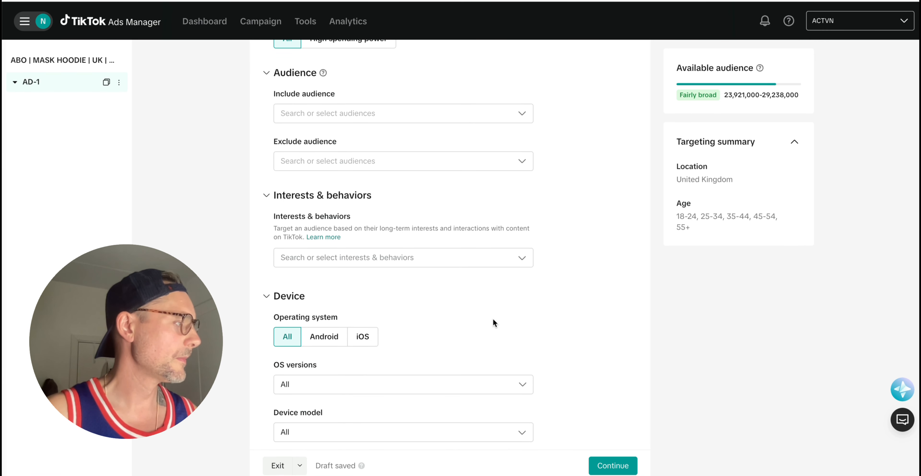
scroll(493, 320, down, 3)
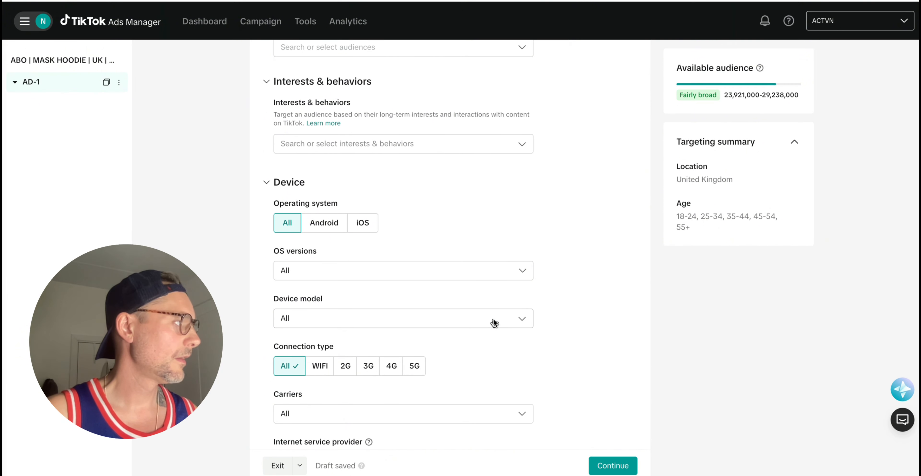
scroll(480, 313, down, 4)
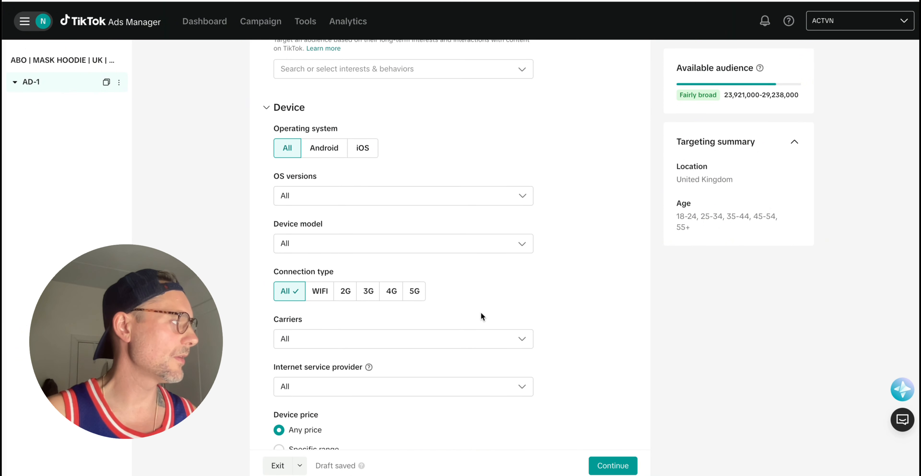
scroll(480, 316, down, 2)
scroll(508, 289, down, 2)
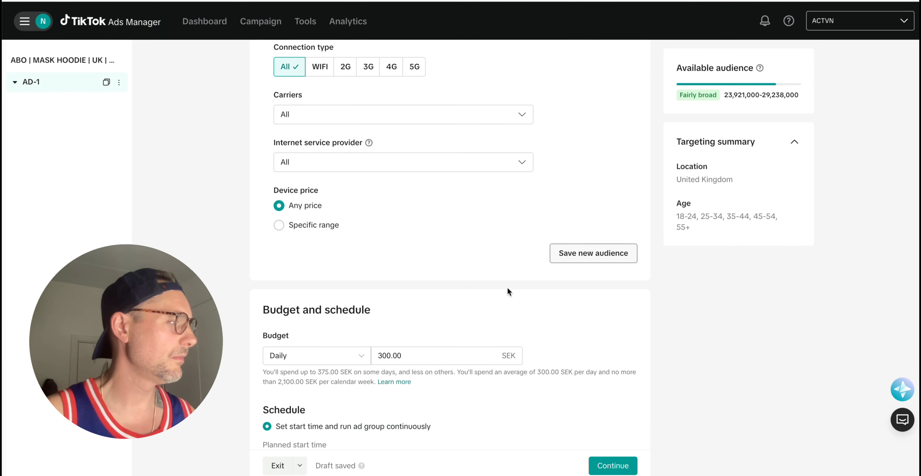
scroll(507, 288, down, 5)
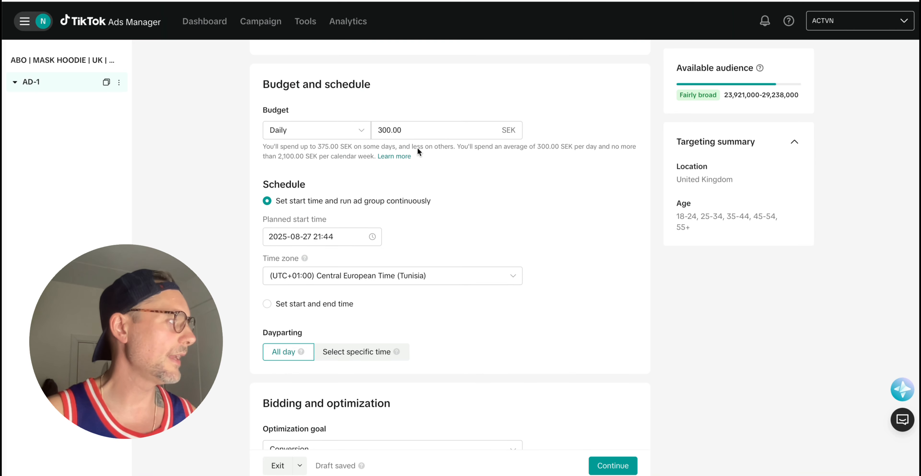
Set AD-1's daily budget to 200.00 SEK.
click(384, 130)
key(BackSpace)
text(2)
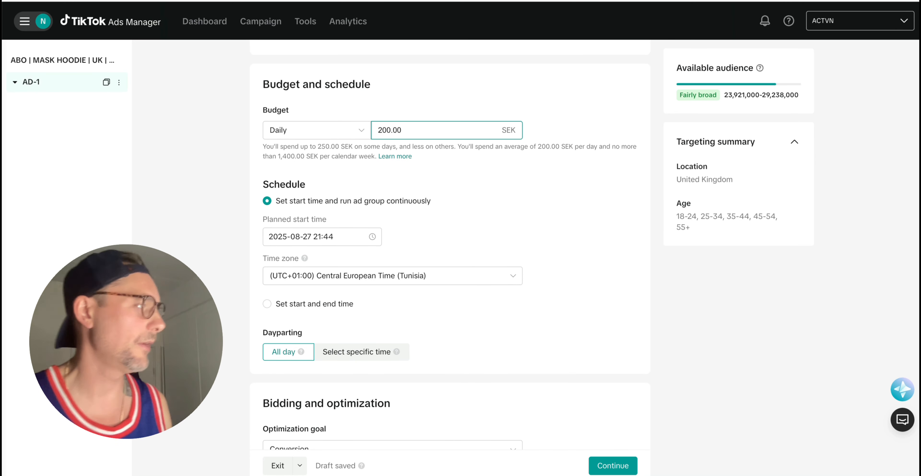
click(511, 229)
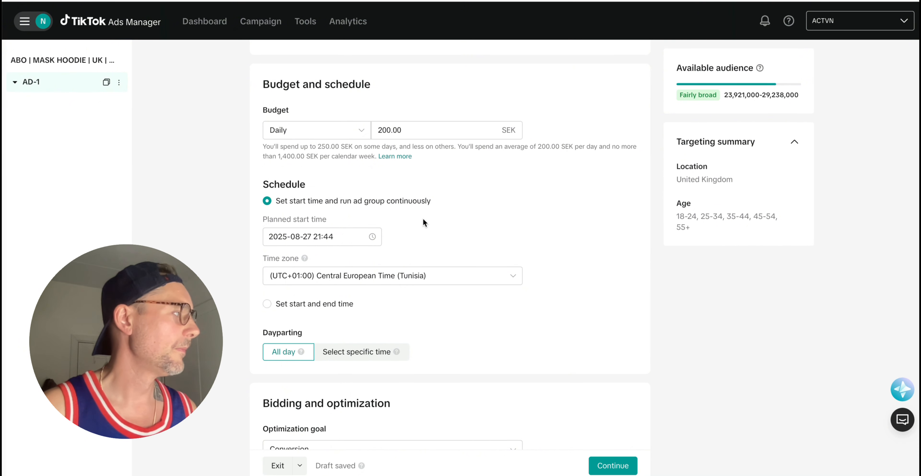
Set the planned start time to 28 August 2025 at 00:00.
click(373, 237)
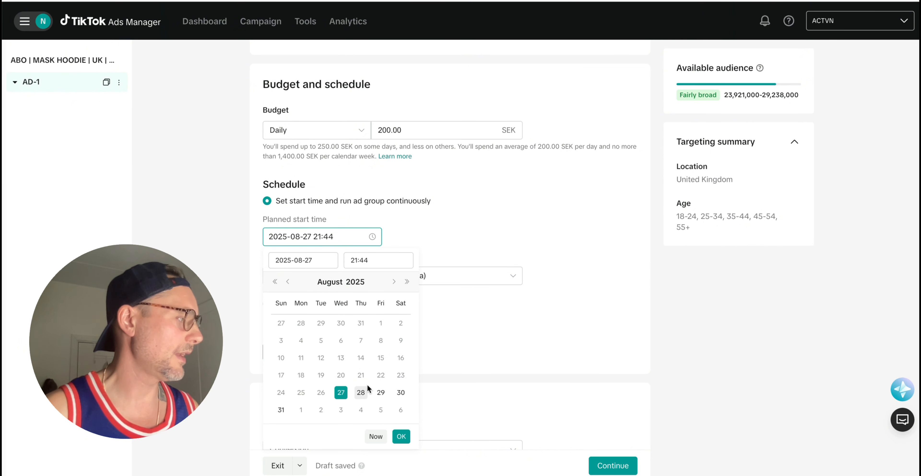
click(361, 391)
click(353, 256)
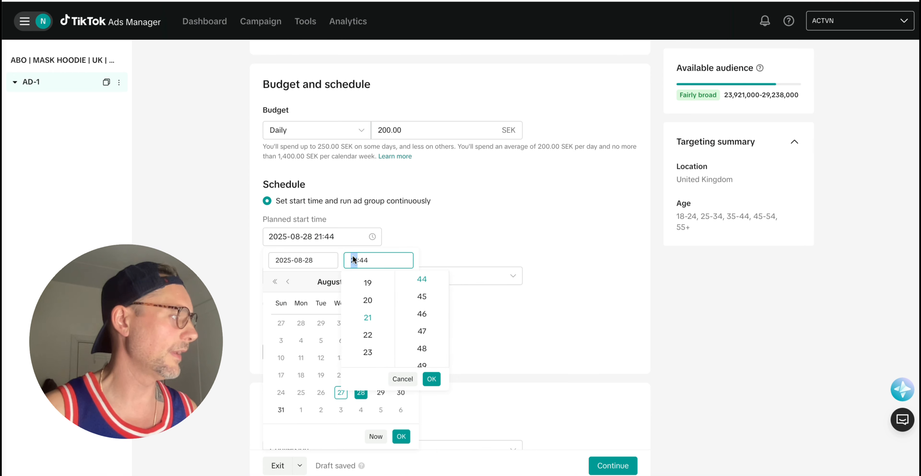
text(00:00)
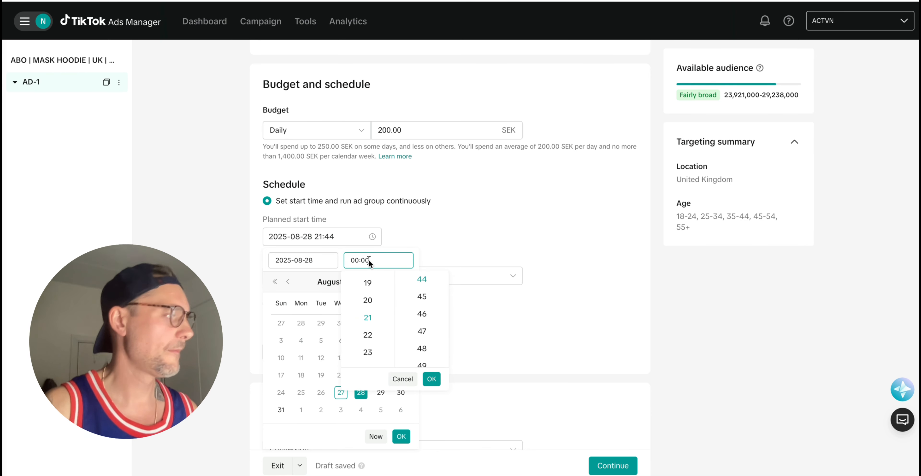
click(432, 377)
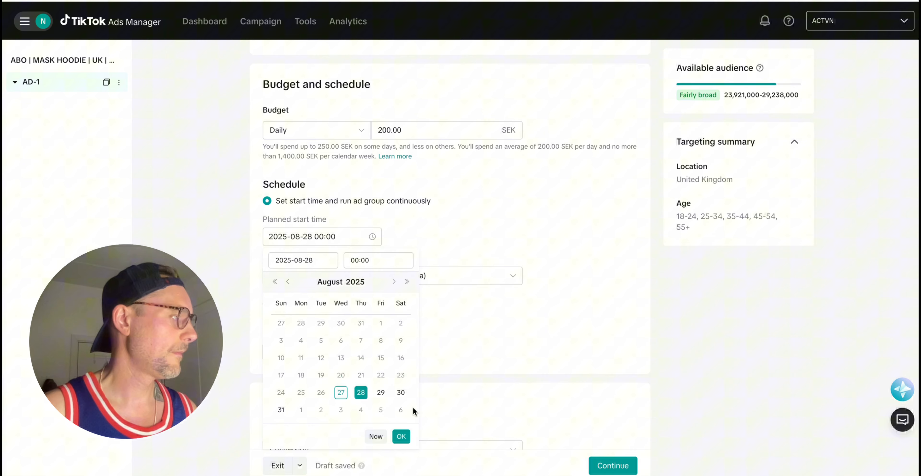
click(402, 436)
Choose (UTC+02:00) Central European Summer Time (Sweden) as AD-1's schedule time zone.
click(418, 274)
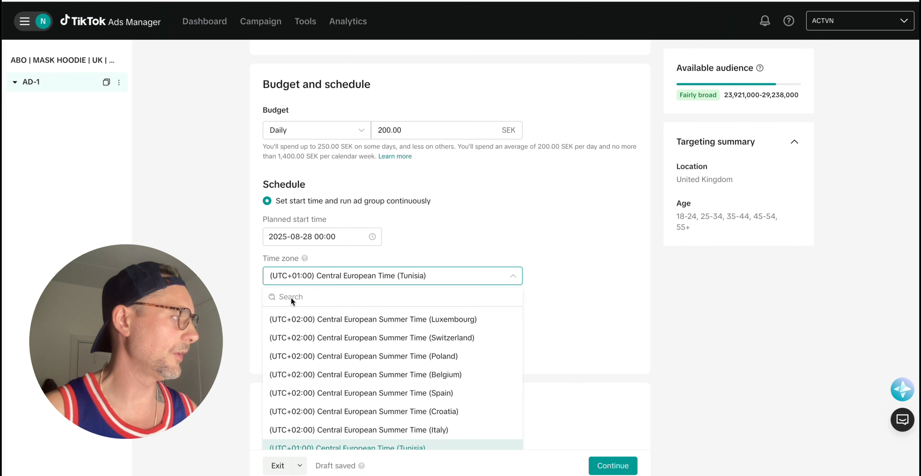
scroll(332, 385, down, 2)
scroll(333, 385, up, 5)
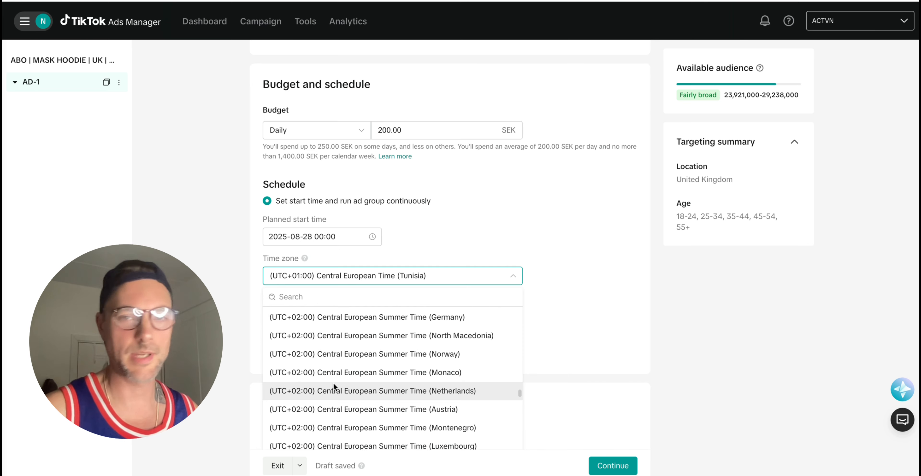
scroll(333, 381, down, 3)
scroll(333, 375, up, 4)
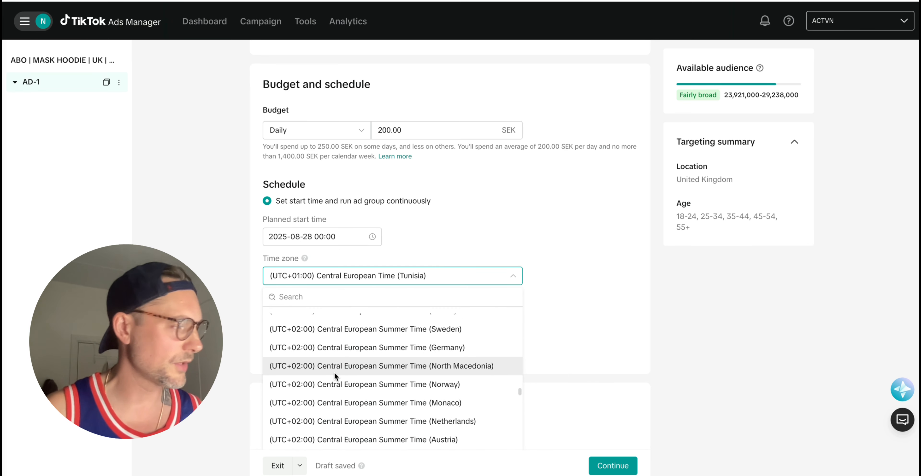
scroll(335, 374, up, 6)
scroll(335, 372, down, 3)
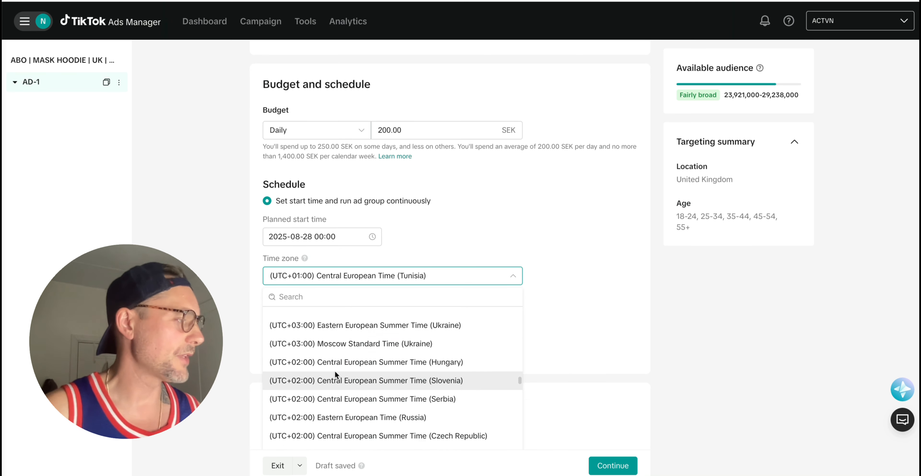
scroll(335, 372, down, 3)
scroll(335, 372, up, 3)
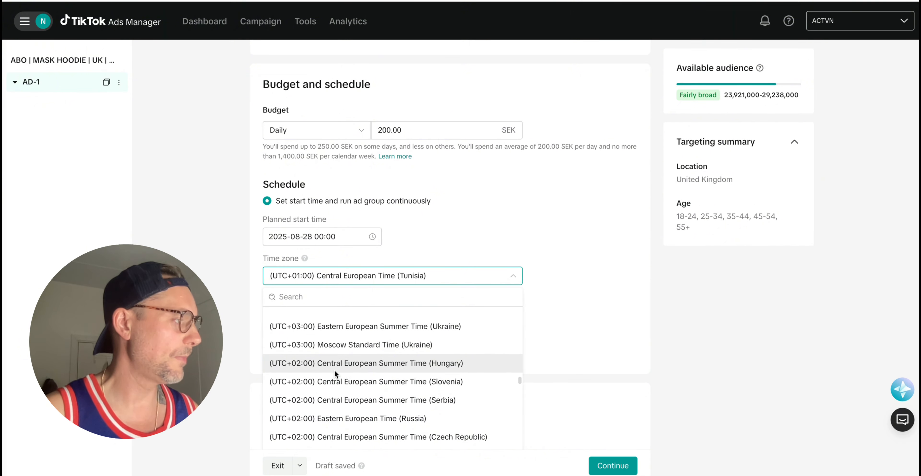
scroll(335, 369, down, 3)
scroll(334, 370, down, 3)
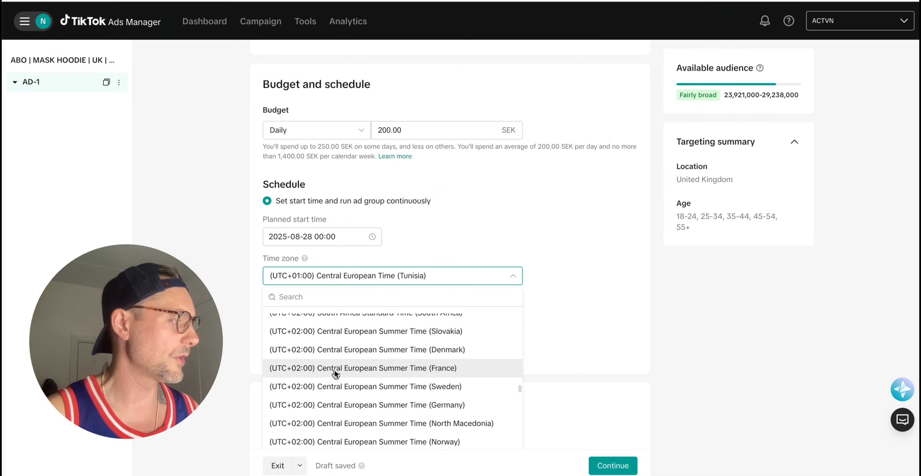
scroll(335, 369, down, 1)
click(334, 369)
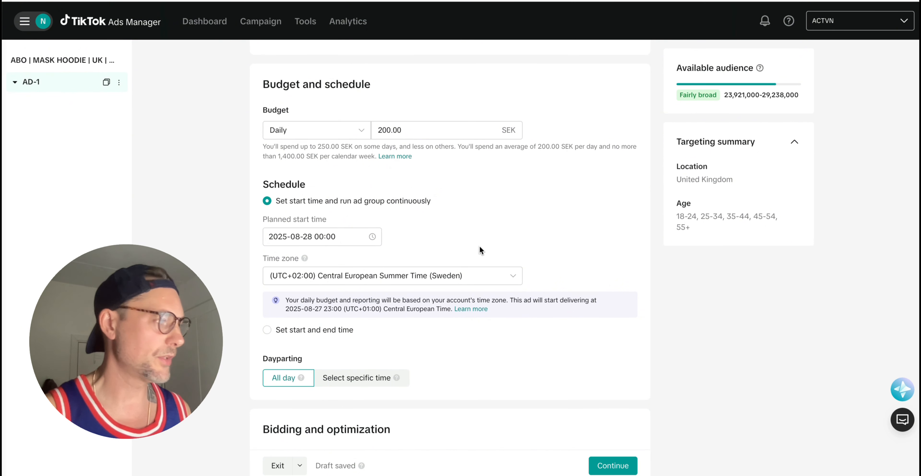
scroll(491, 314, down, 4)
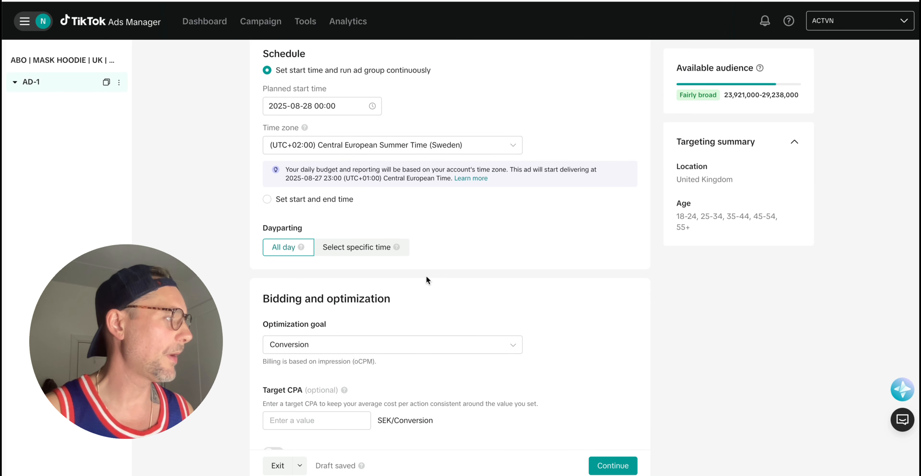
scroll(546, 279, down, 4)
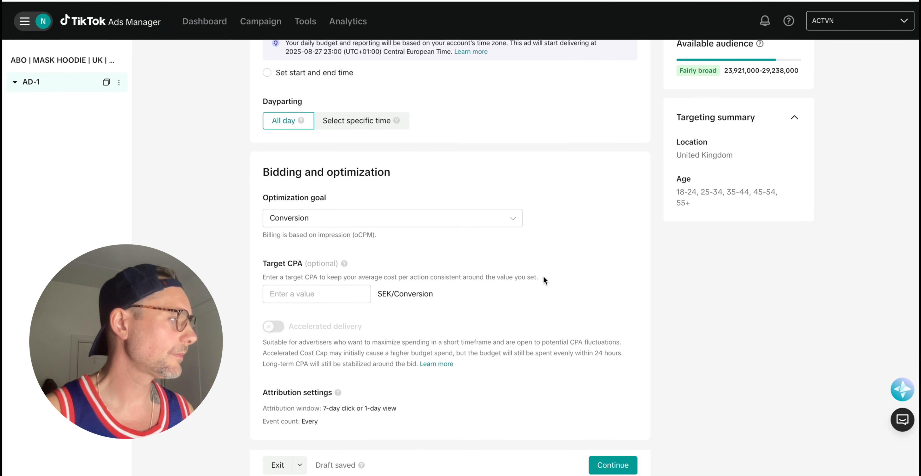
click(473, 212)
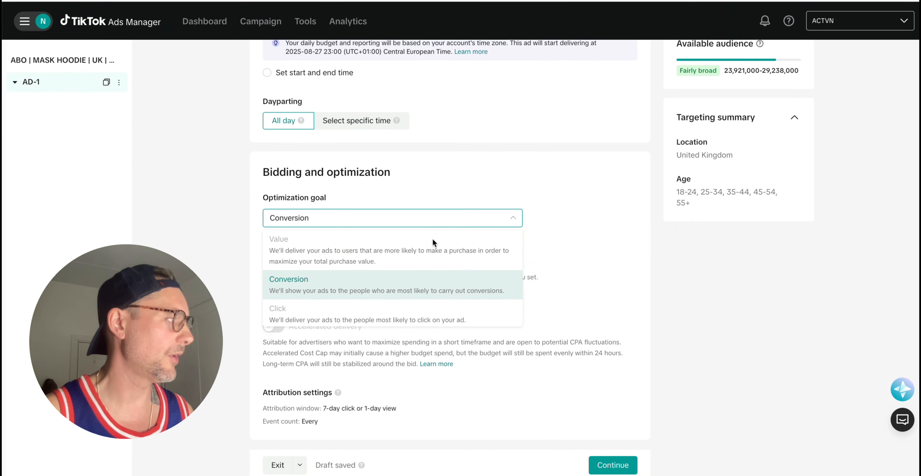
click(441, 280)
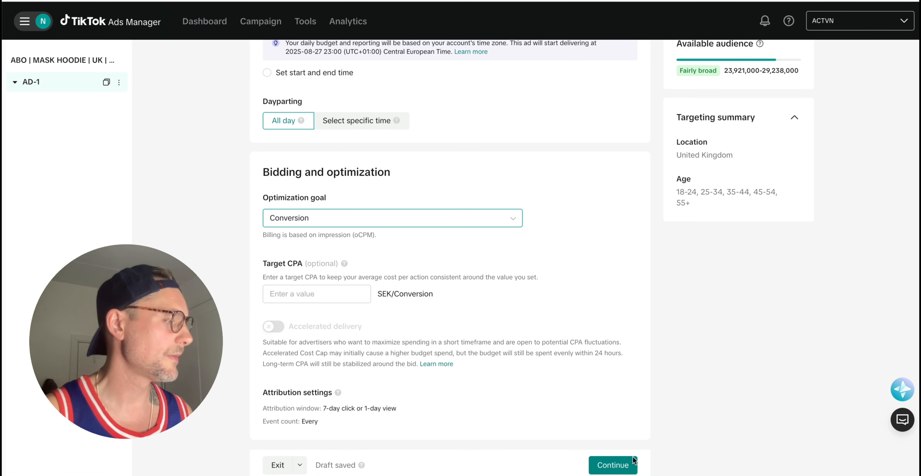
scroll(630, 374, up, 3)
scroll(630, 374, up, 10)
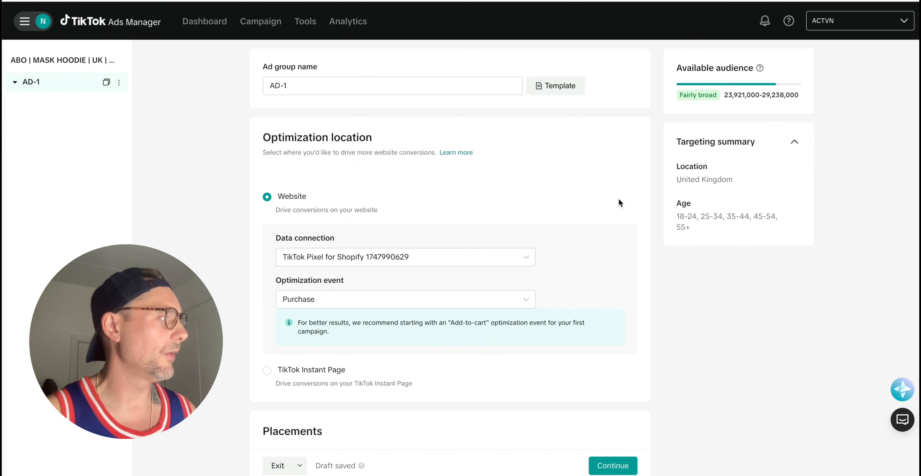
scroll(619, 198, down, 15)
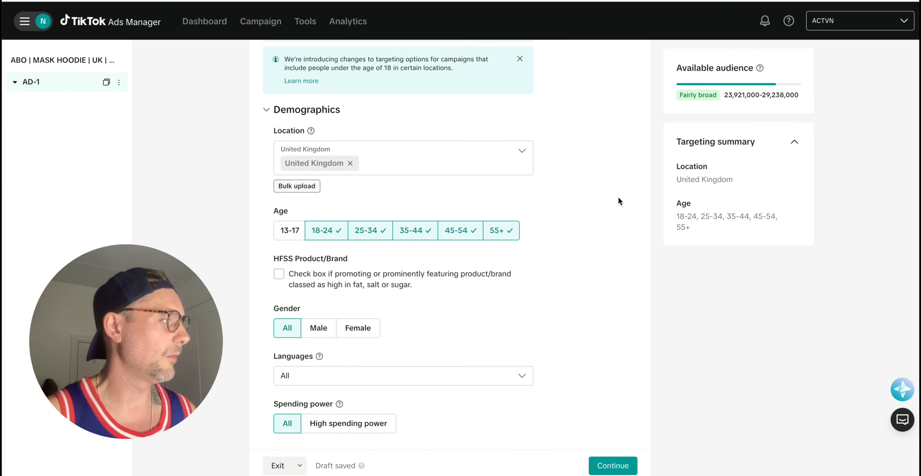
scroll(619, 198, down, 7)
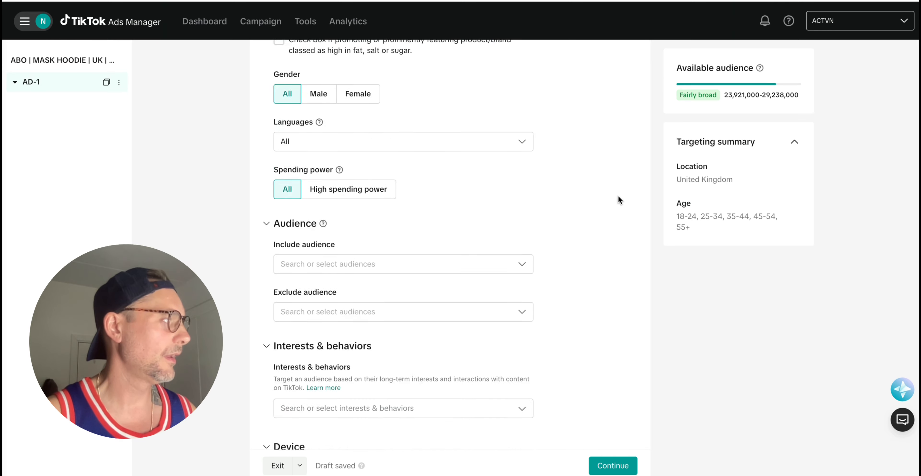
scroll(620, 200, down, 10)
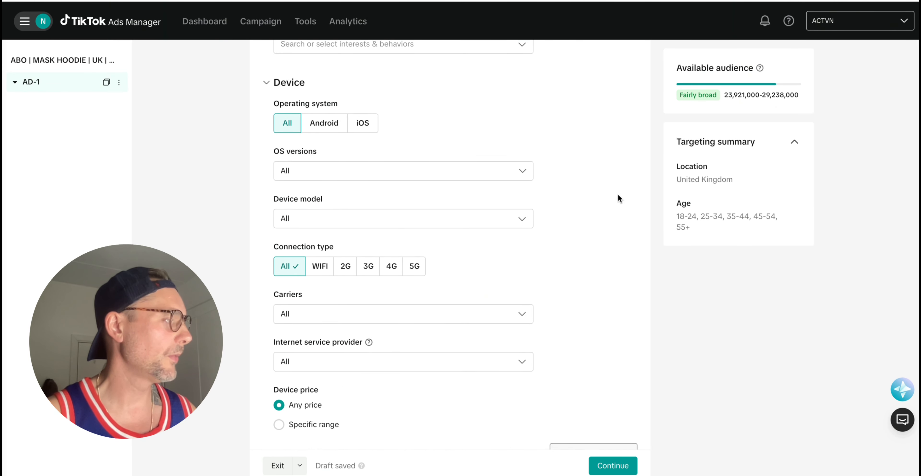
scroll(620, 198, down, 8)
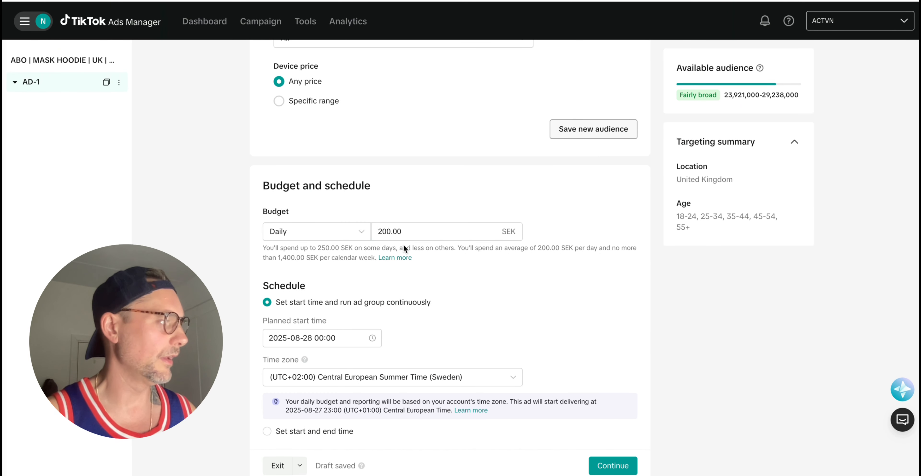
scroll(433, 263, down, 1)
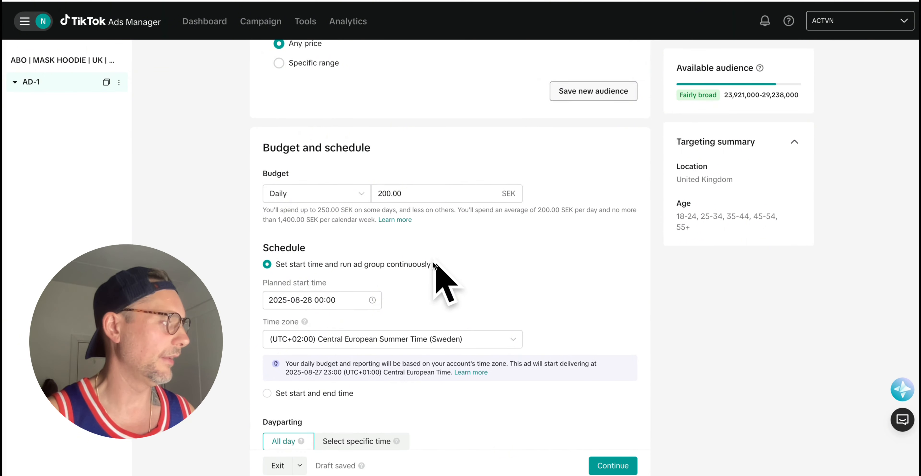
scroll(434, 265, down, 1)
scroll(508, 258, down, 5)
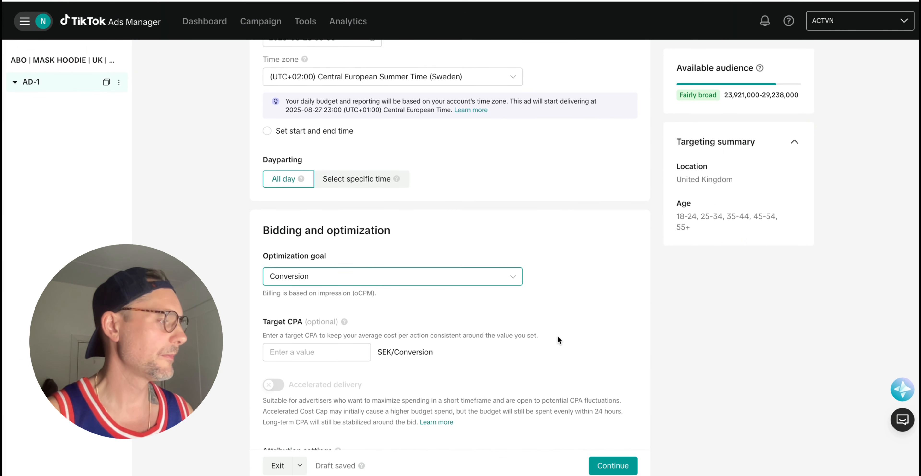
Open AD-1's ad, enable Smart Creative, and keep ACTVN as the identity with Spark Ads off.
click(621, 465)
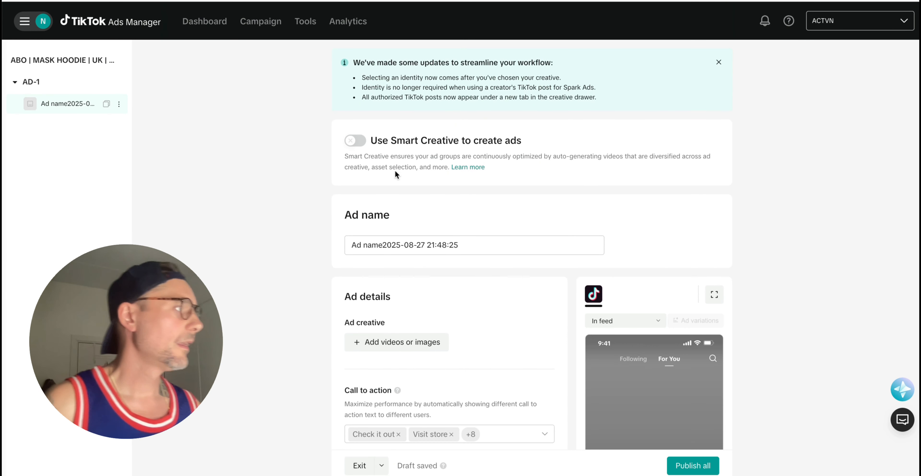
click(361, 141)
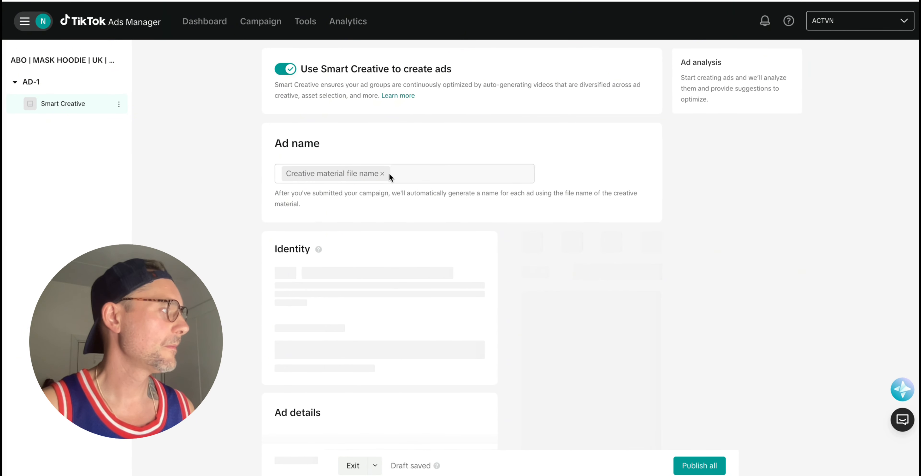
scroll(391, 173, down, 1)
scroll(390, 173, down, 3)
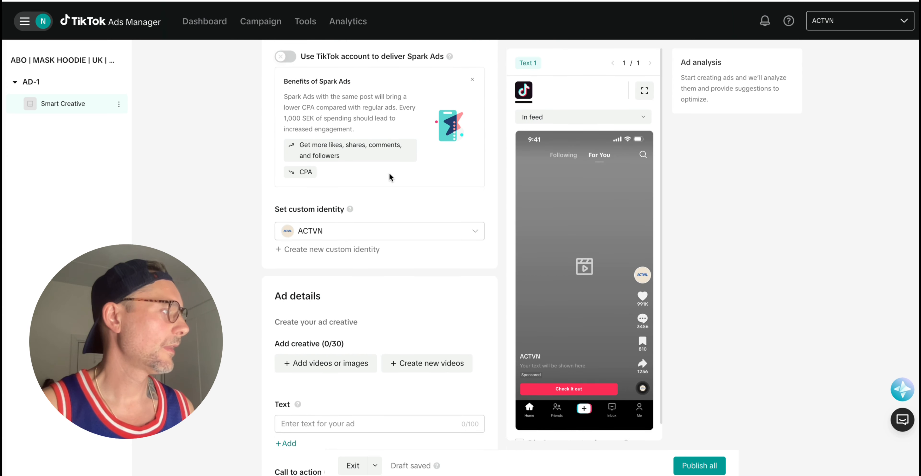
click(385, 232)
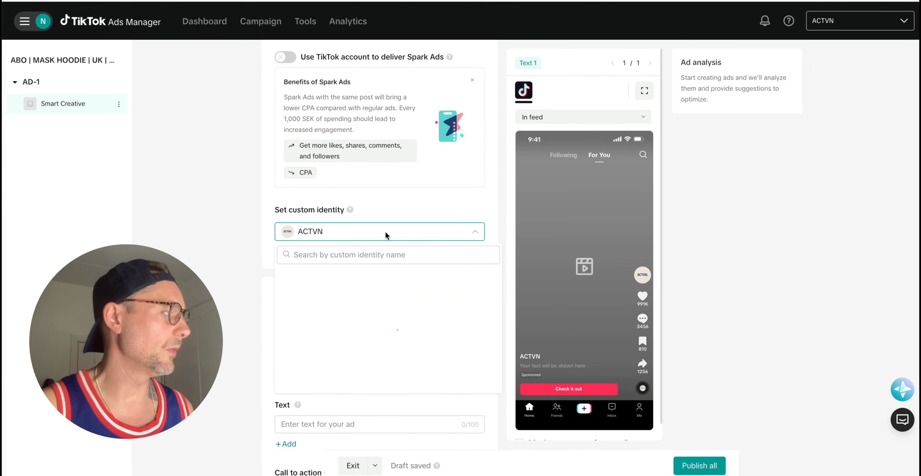
click(385, 232)
mouse_move(350, 209)
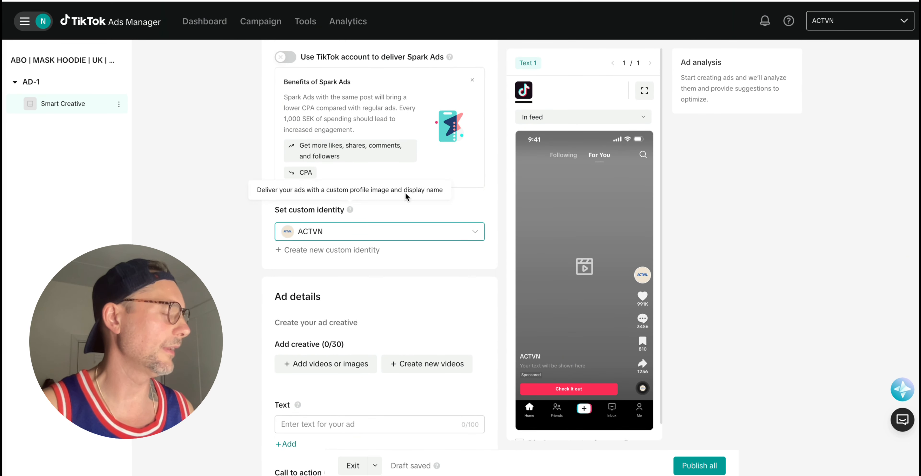
scroll(482, 196, up, 5)
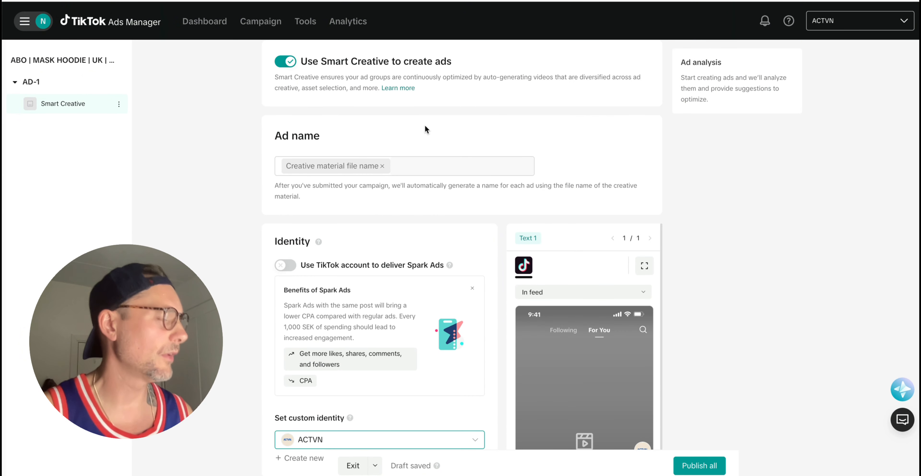
scroll(484, 125, down, 4)
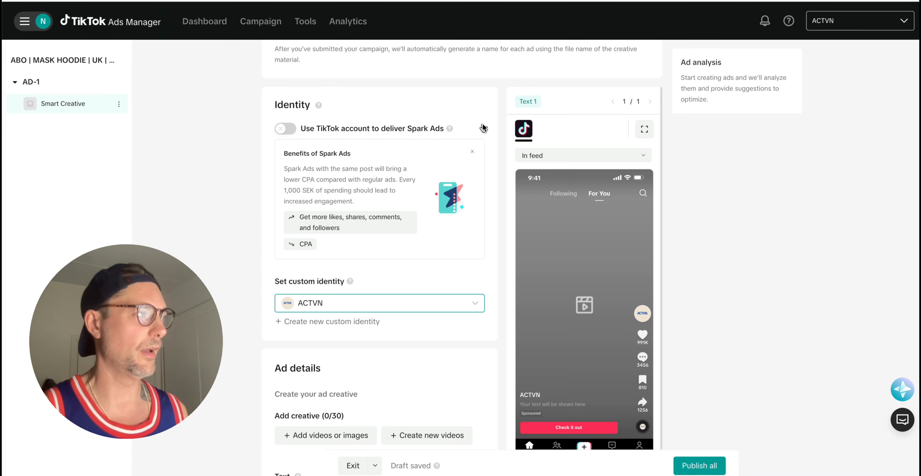
scroll(392, 168, down, 3)
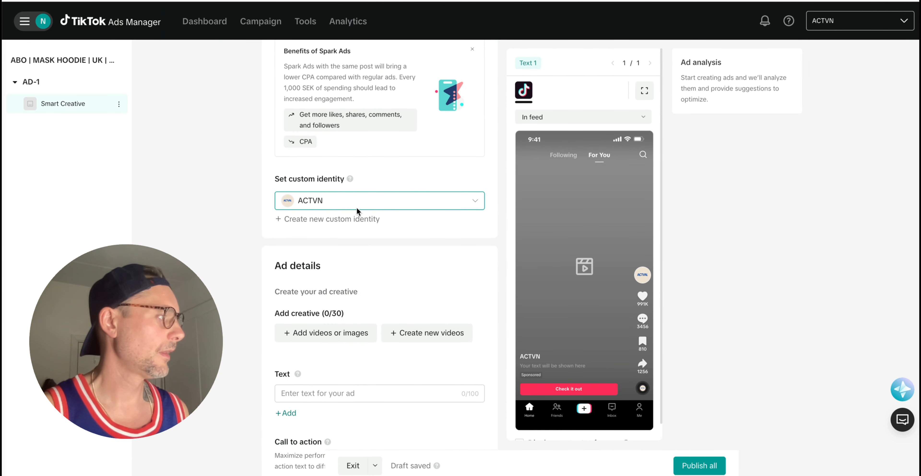
Create a custom identity named ACTVN with the cropped 4.jpg hoodie photo as avatar.
click(357, 219)
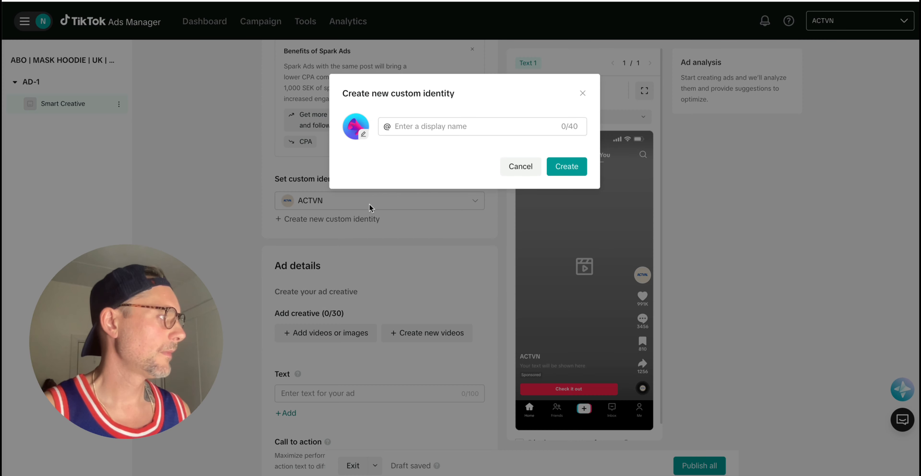
click(362, 124)
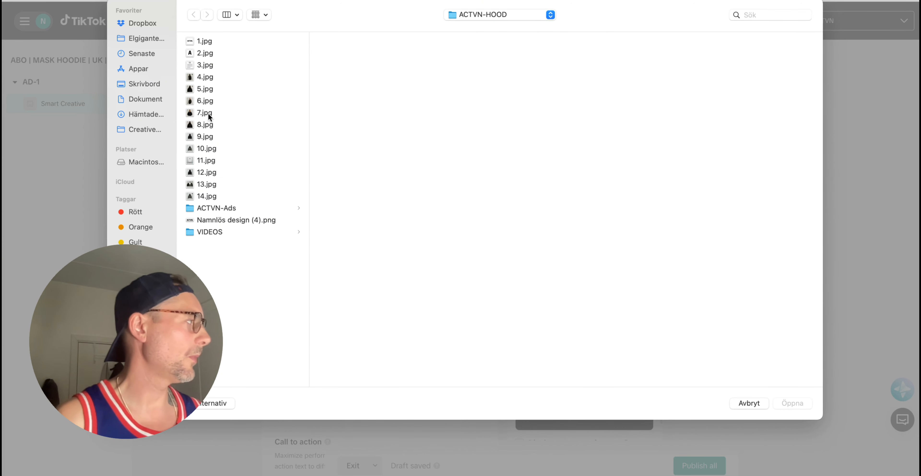
click(205, 78)
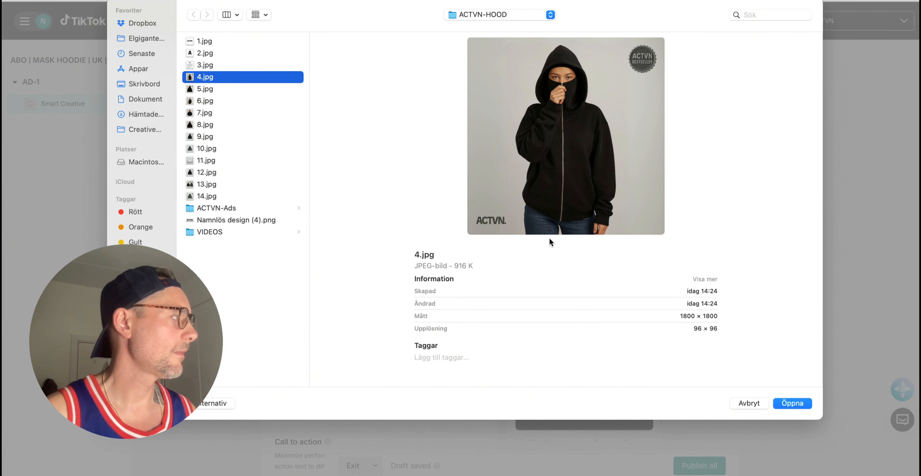
click(796, 401)
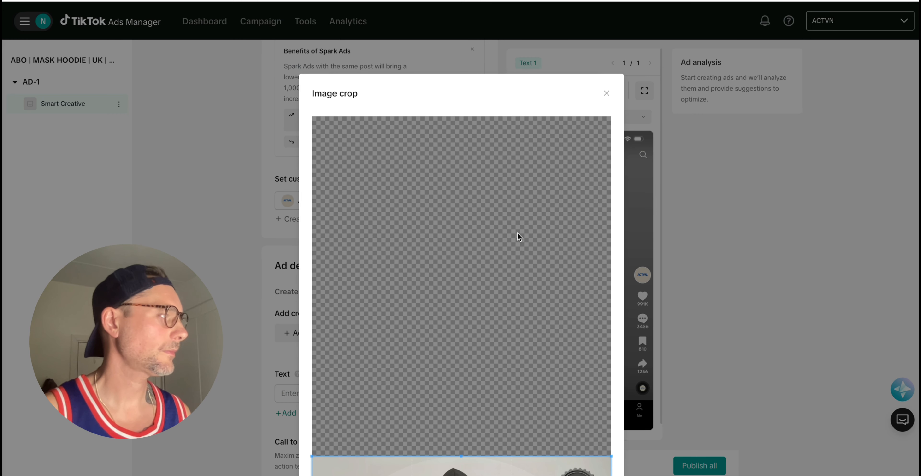
scroll(612, 268, down, 15)
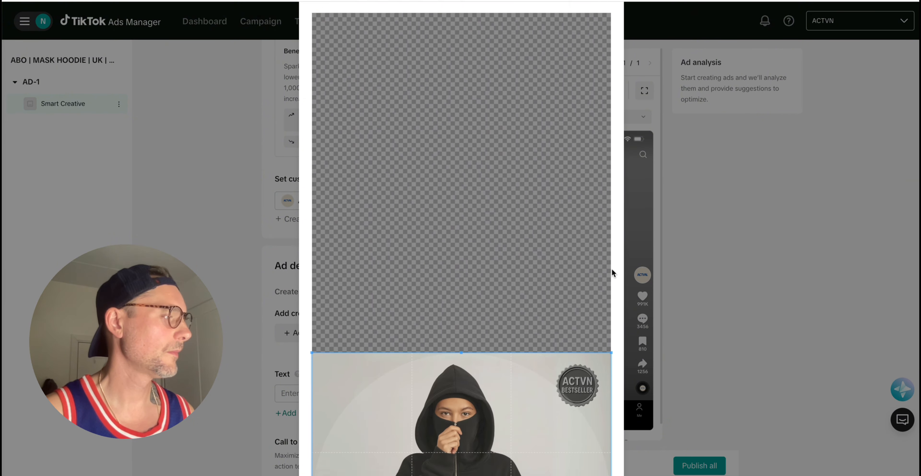
scroll(611, 273, down, 3)
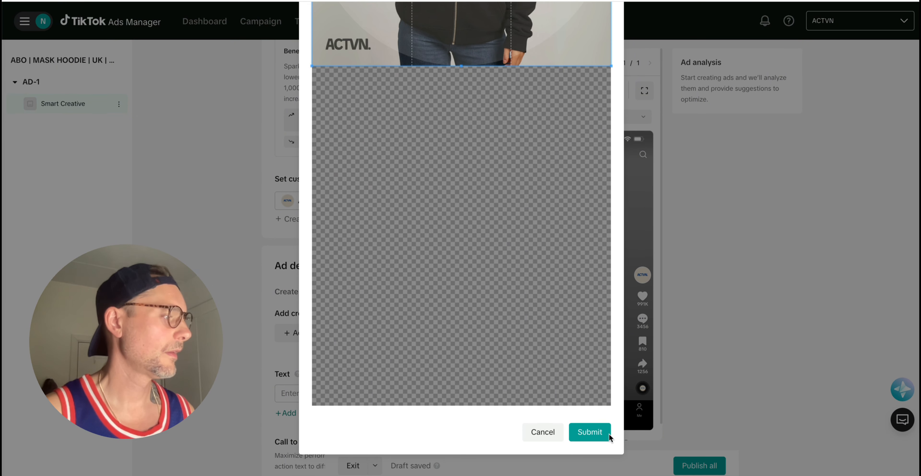
click(587, 432)
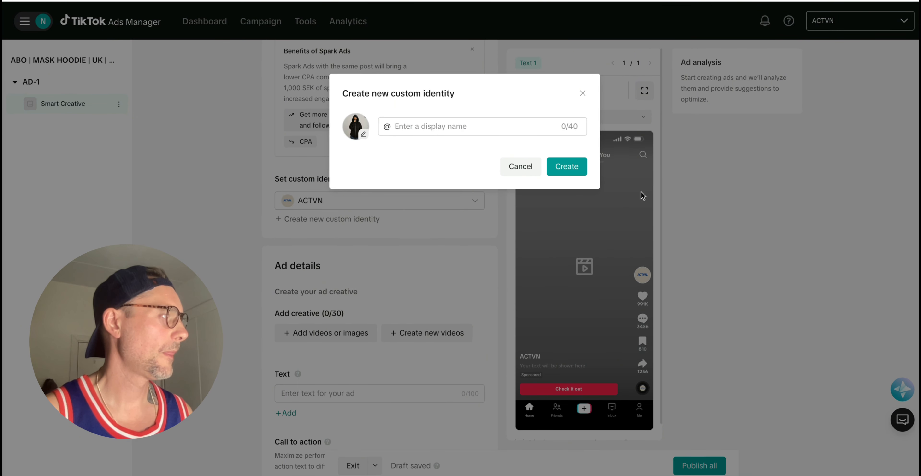
click(438, 131)
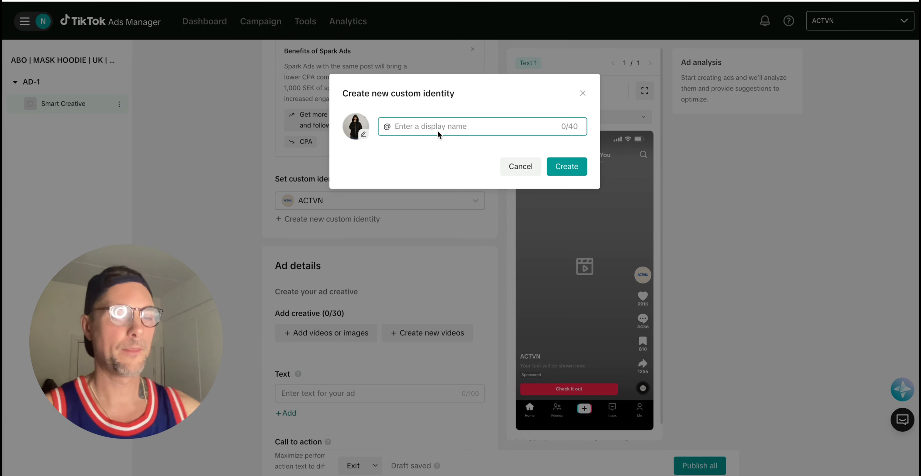
text(ACTVN)
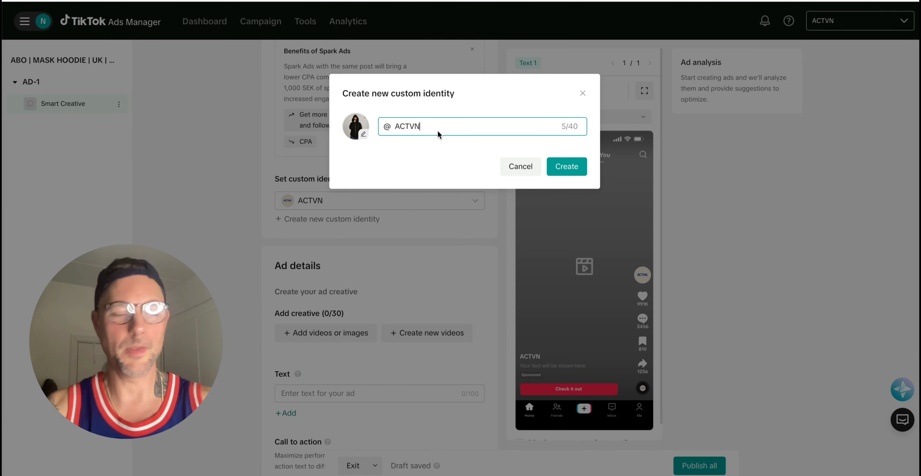
click(559, 162)
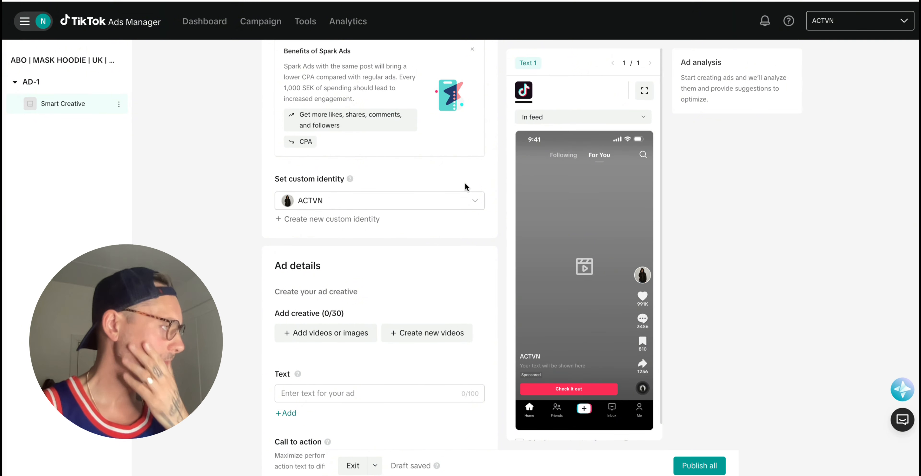
scroll(465, 182, down, 3)
scroll(452, 192, down, 2)
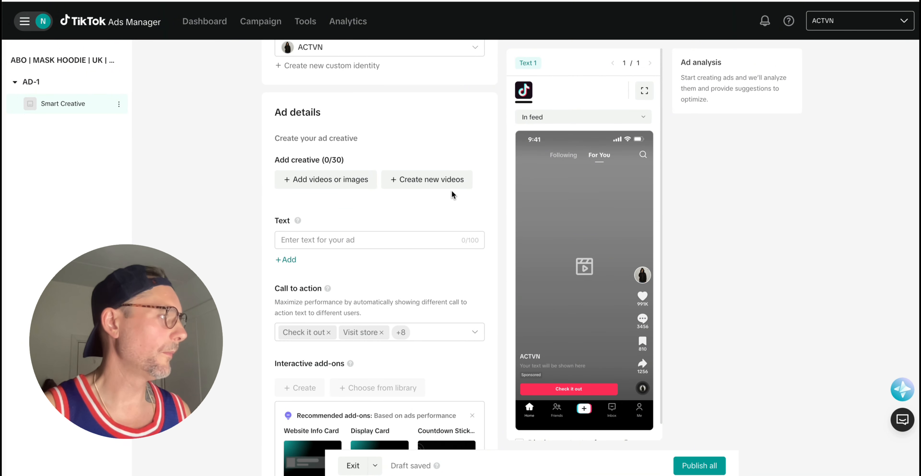
scroll(451, 191, up, 11)
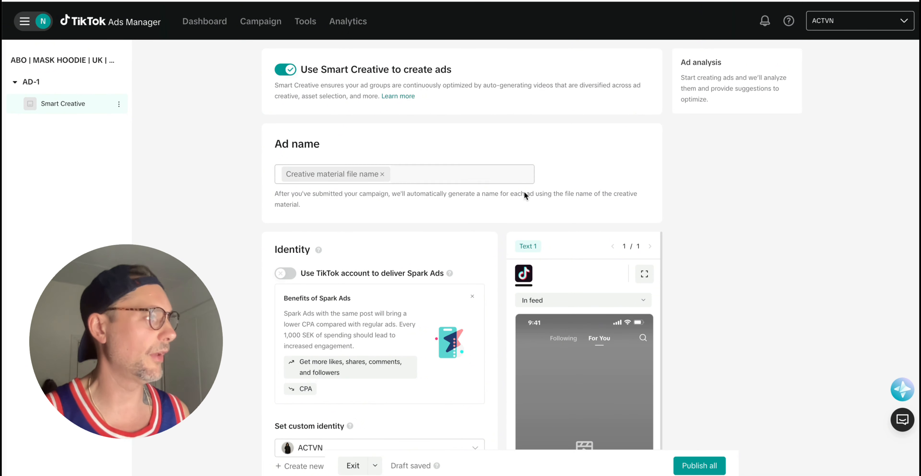
scroll(497, 218, down, 9)
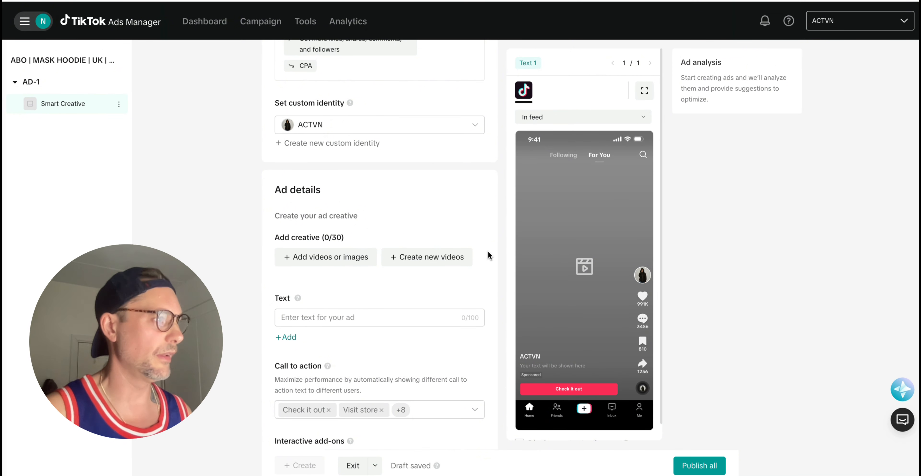
scroll(495, 197, up, 3)
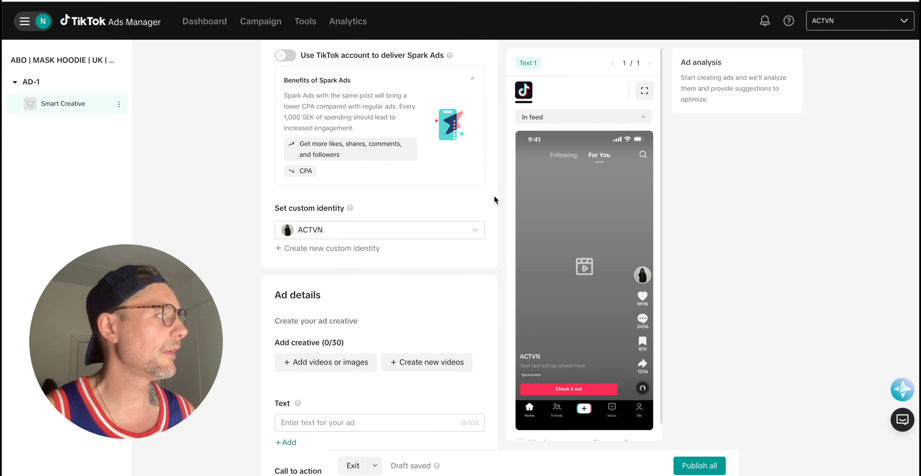
scroll(493, 198, down, 1)
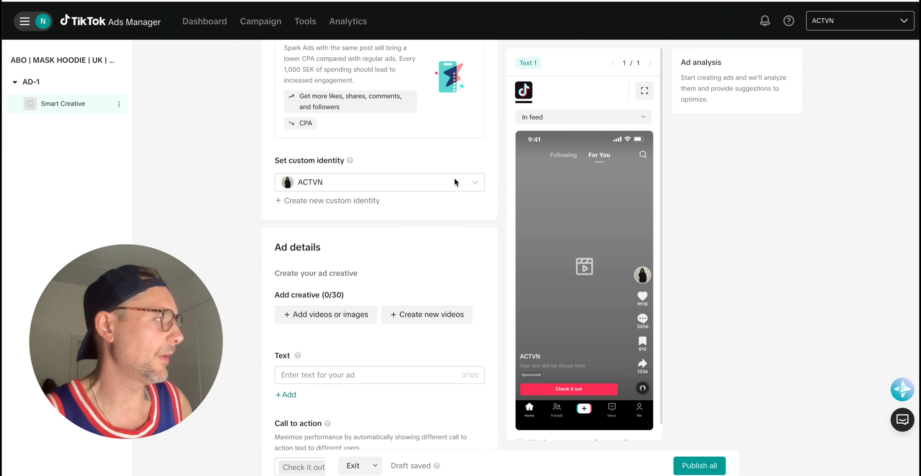
scroll(454, 179, up, 7)
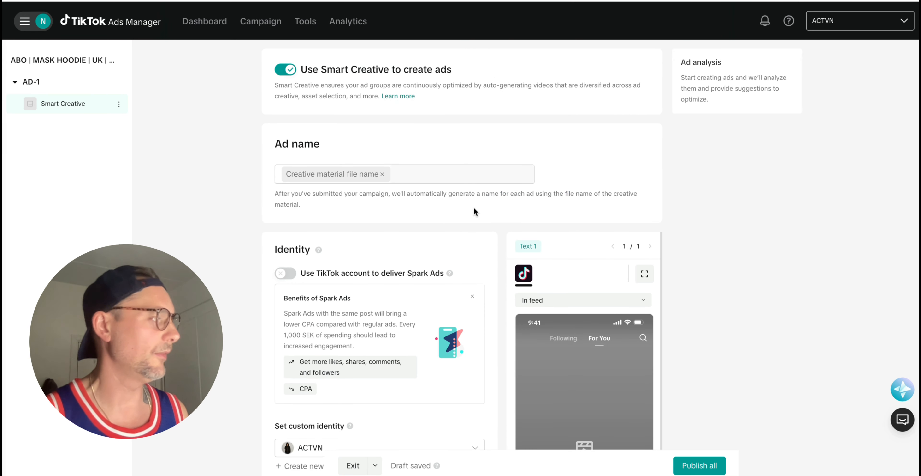
scroll(473, 206, down, 1)
scroll(474, 211, down, 5)
scroll(480, 234, down, 8)
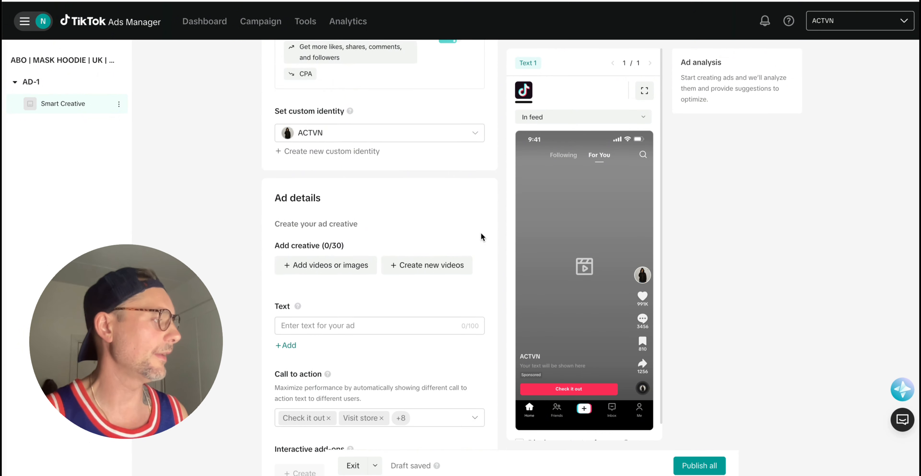
scroll(365, 206, up, 1)
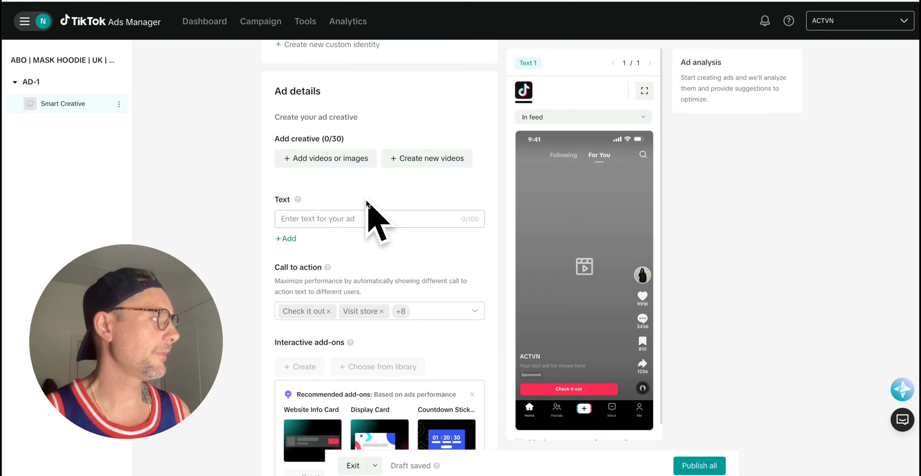
Upload the five ACTVN videos from the ACTVN-Ads folder to the creative library.
click(307, 159)
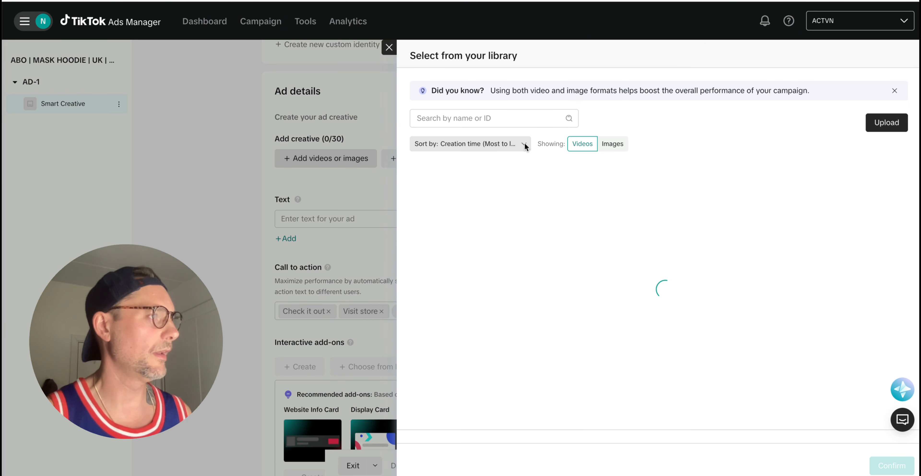
click(873, 123)
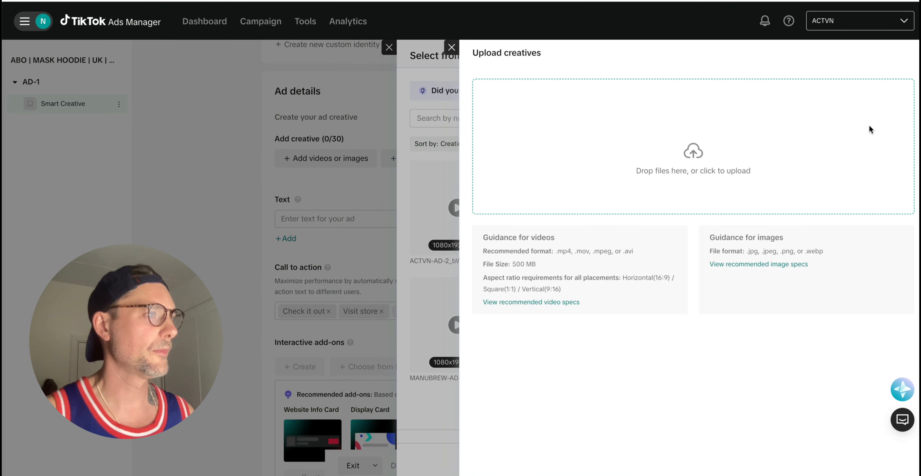
click(673, 170)
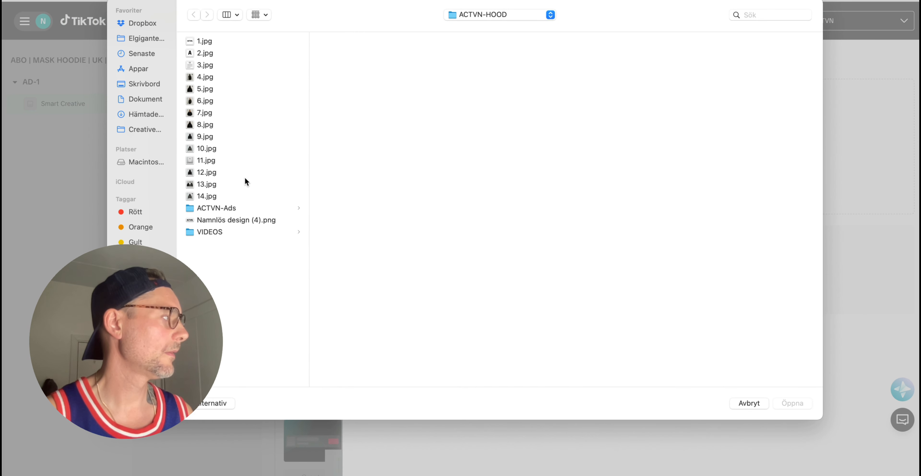
click(229, 208)
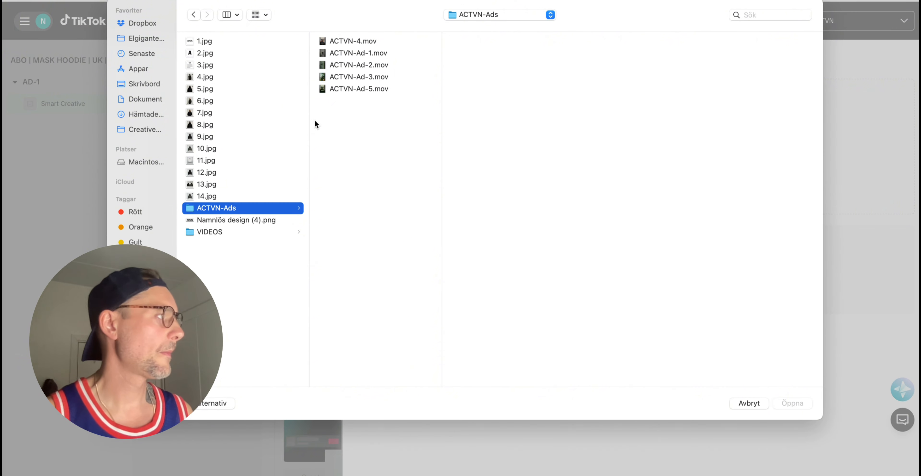
click(363, 41)
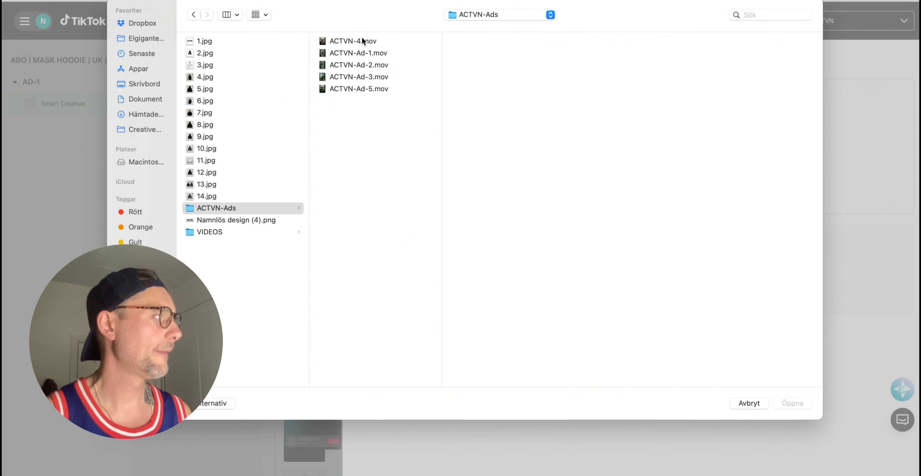
shift+click(355, 88)
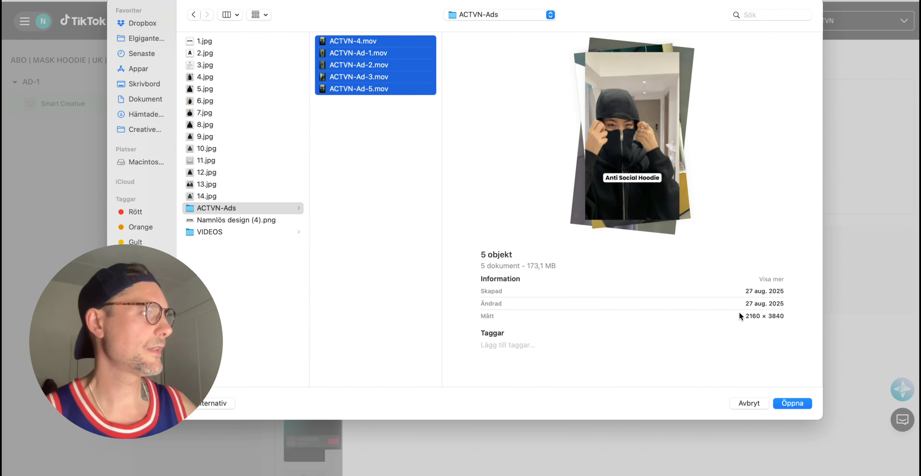
click(791, 401)
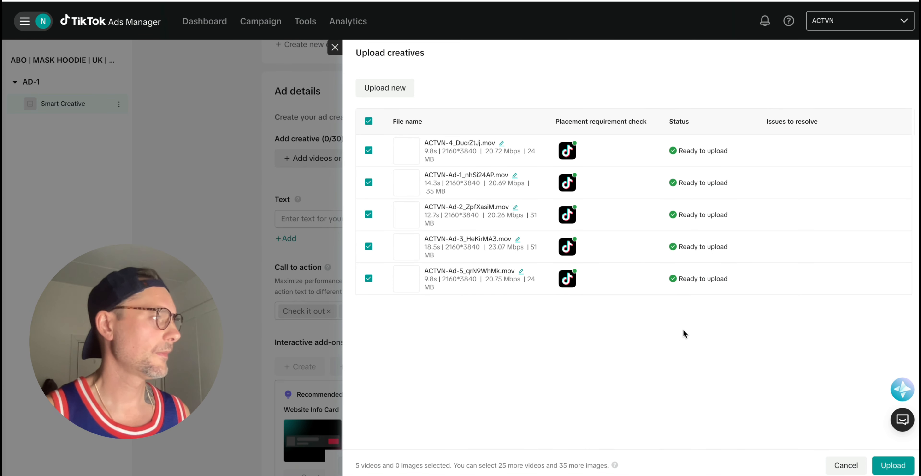
click(893, 464)
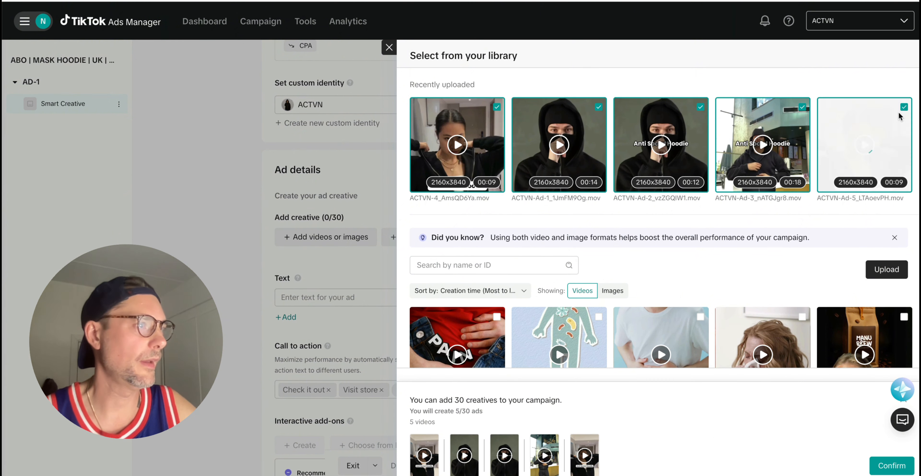
Deselect Ad-5, Ad-3, Ad-2 and ACTVN-4, adding only ACTVN-Ad-1 to the ad.
click(905, 108)
click(802, 107)
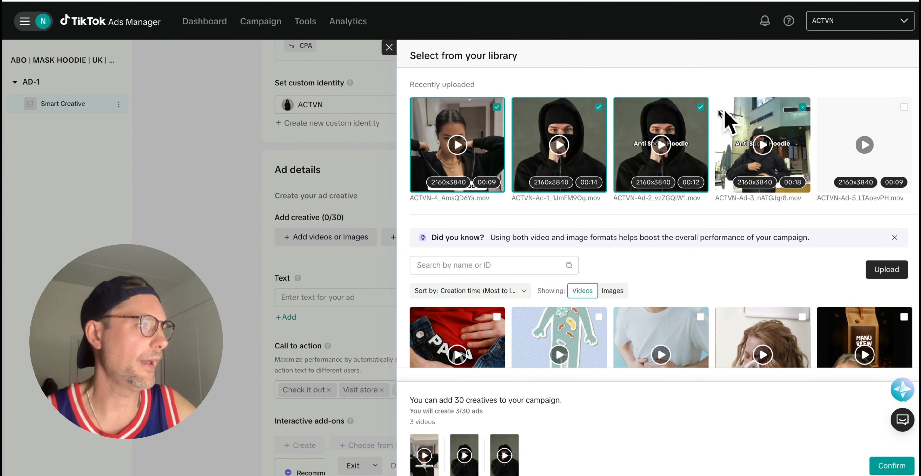
click(700, 107)
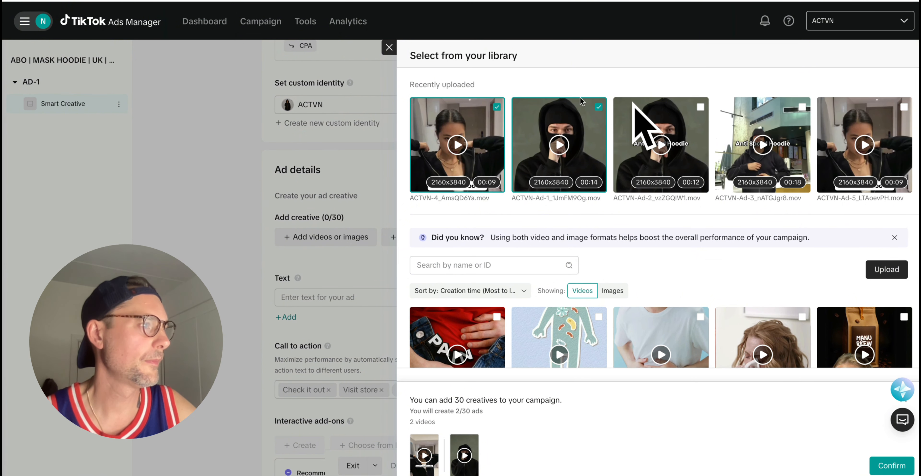
click(497, 107)
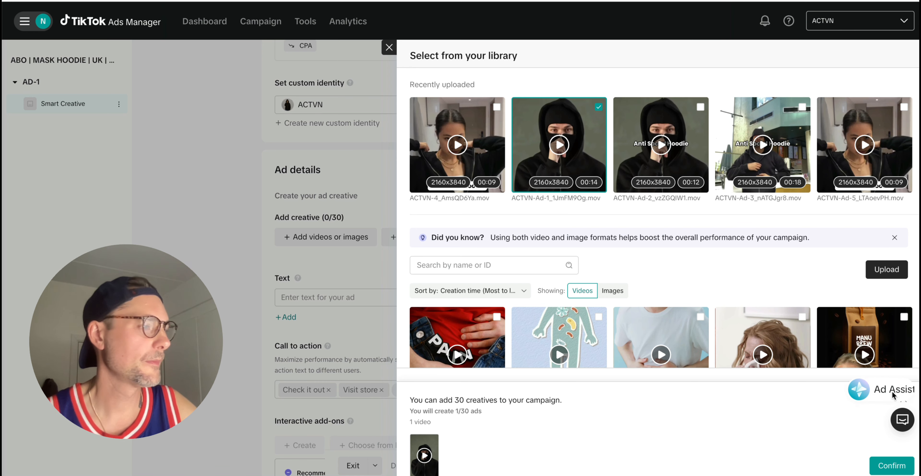
click(891, 465)
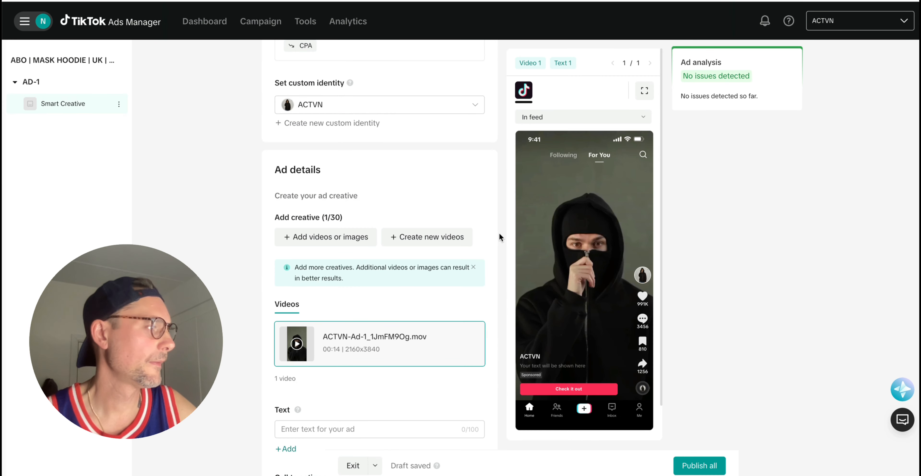
Enter 'Buy 2, get 3 today only!' as AD-1's ad text, leaving three Buy-2-get-3 text variants listed.
scroll(499, 233, down, 1)
scroll(498, 231, down, 6)
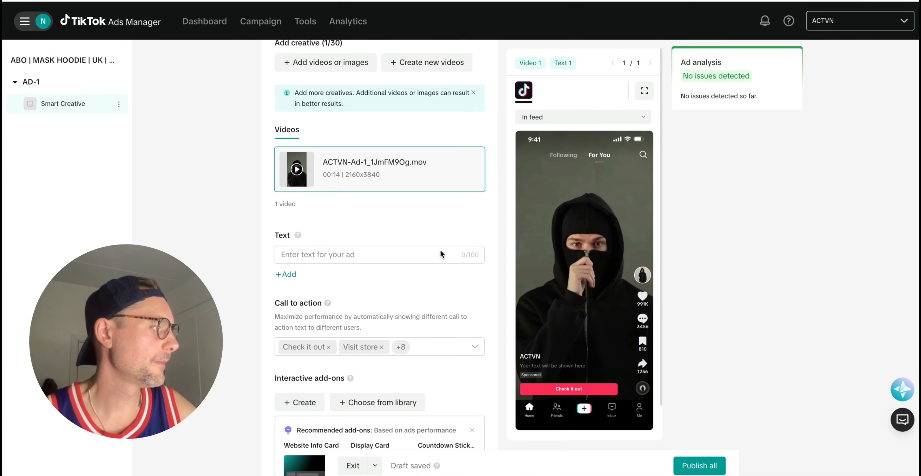
scroll(462, 226, down, 1)
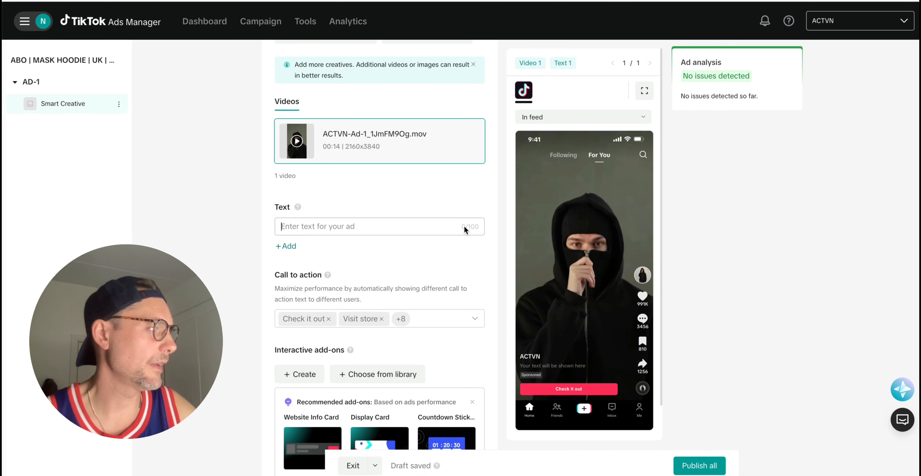
click(469, 224)
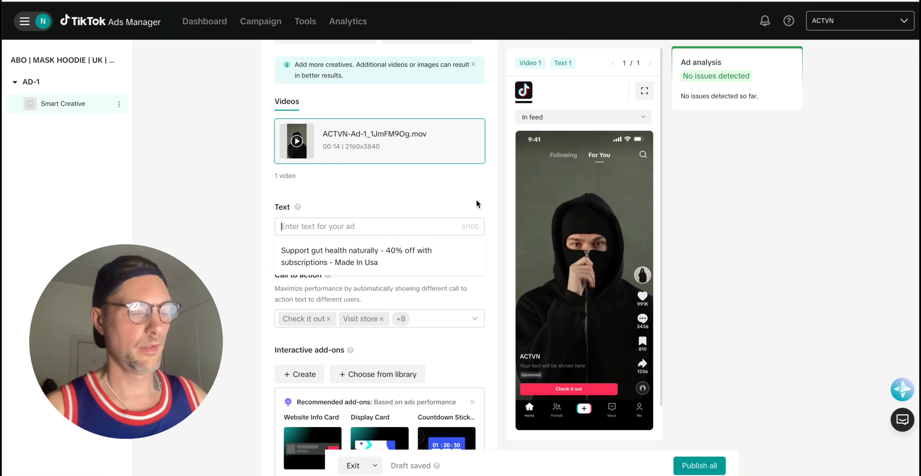
text(Buy )
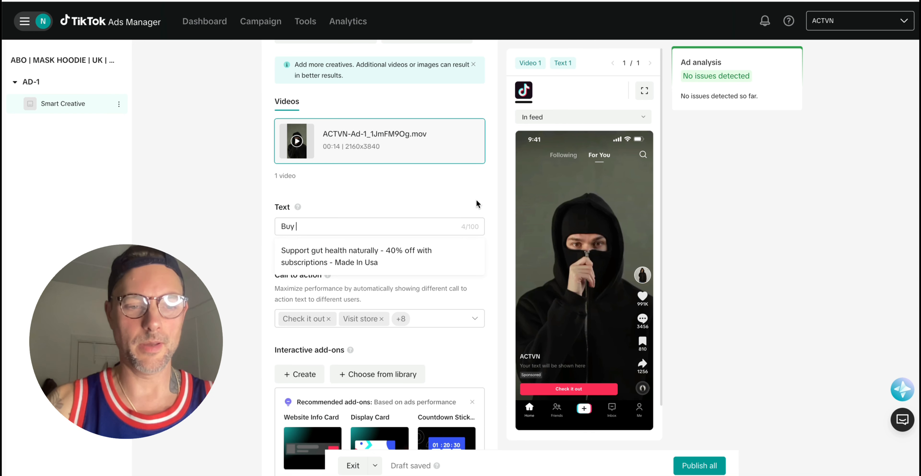
text(2, get 3)
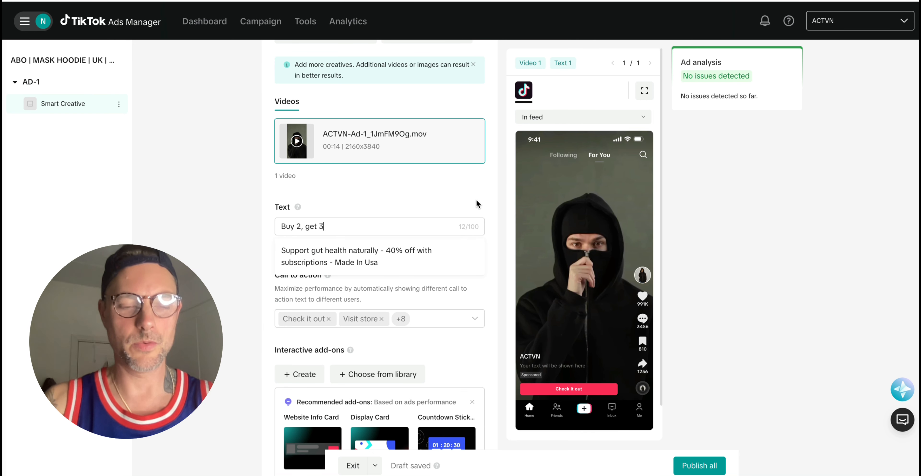
text( today )
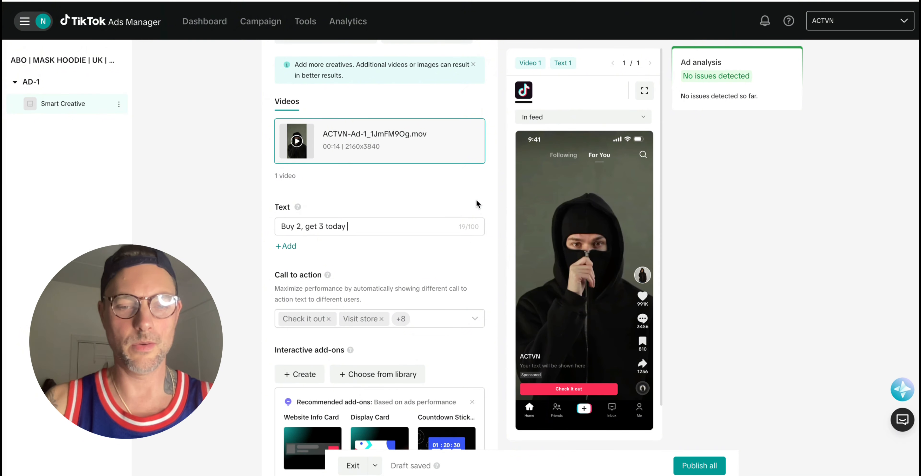
text(only!)
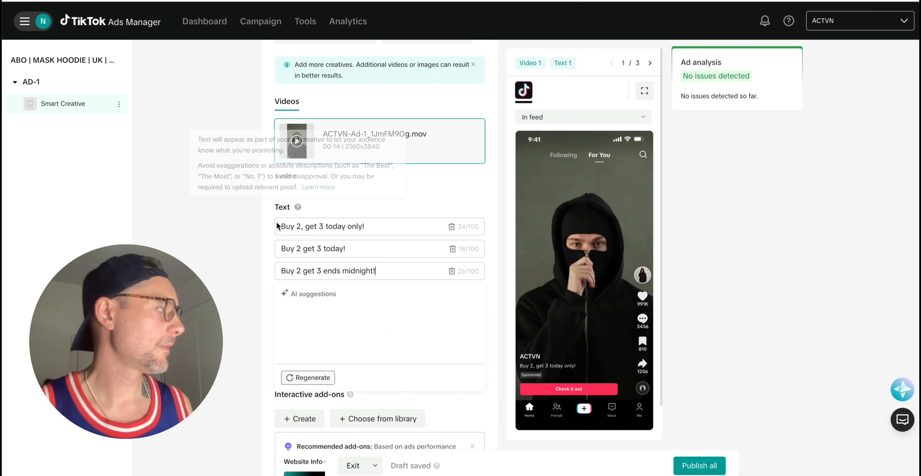
click(249, 226)
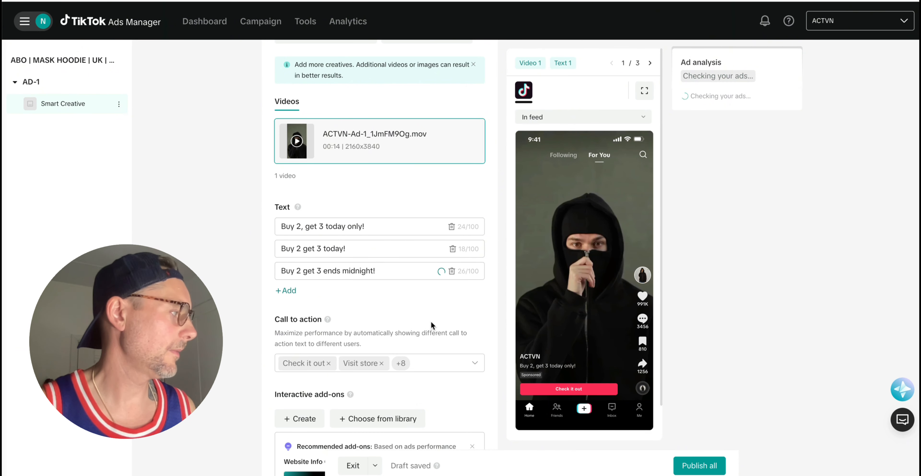
scroll(443, 322, down, 2)
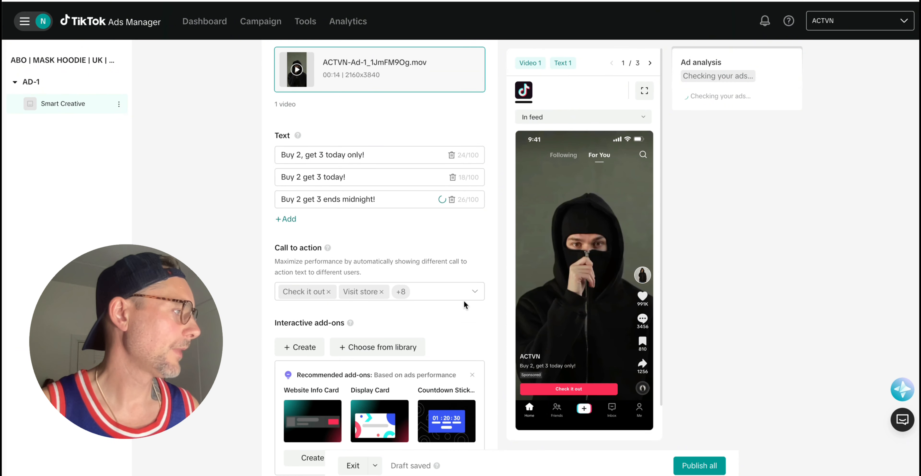
Clear the preset call-to-action tags and set 'Shop now' as the only call to action.
click(476, 291)
click(445, 287)
scroll(372, 325, down, 2)
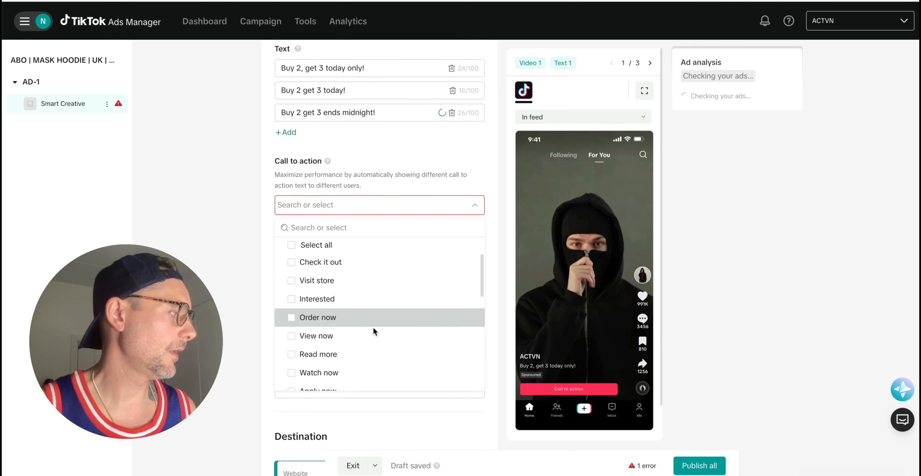
scroll(370, 311, down, 4)
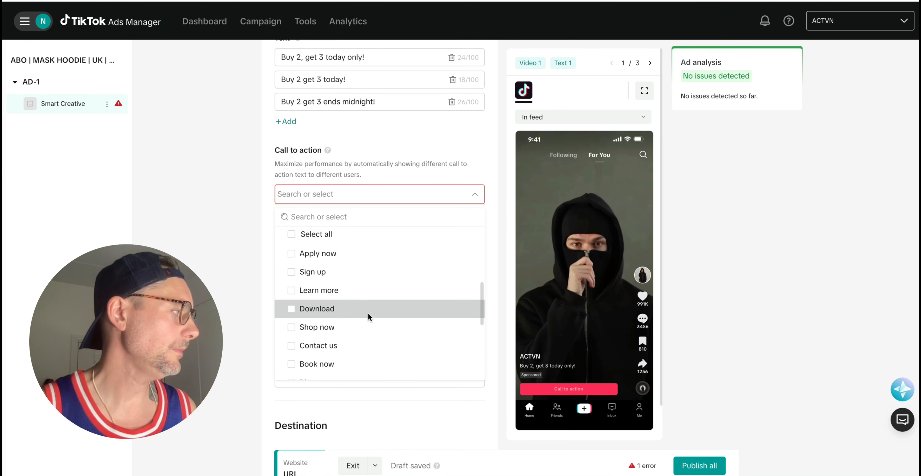
click(357, 322)
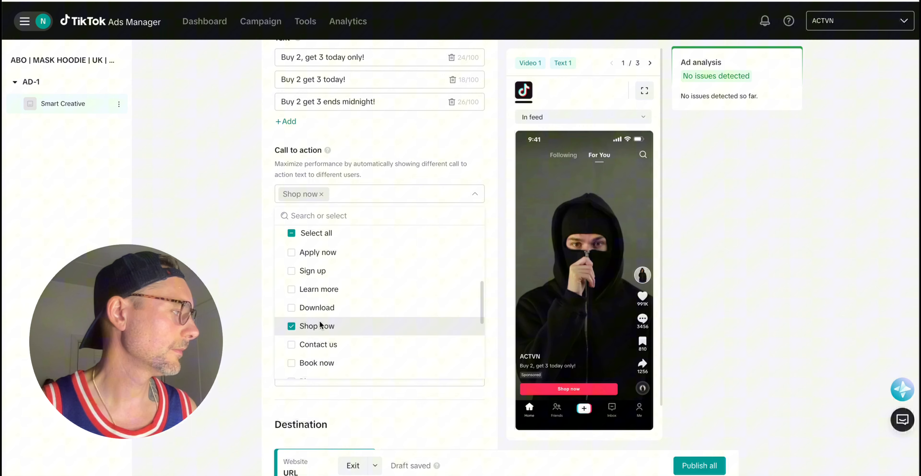
click(252, 233)
scroll(432, 222, down, 7)
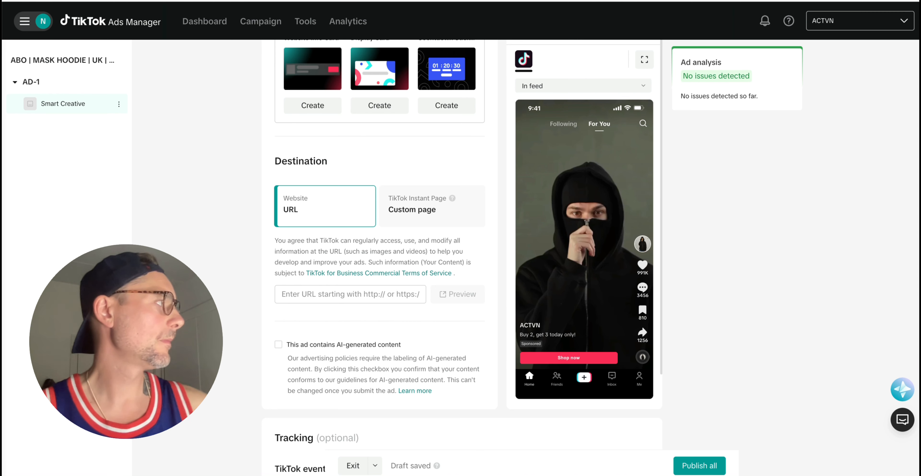
Paste the actvn.store masked hoodie product URL as the destination and preview that page.
click(346, 295)
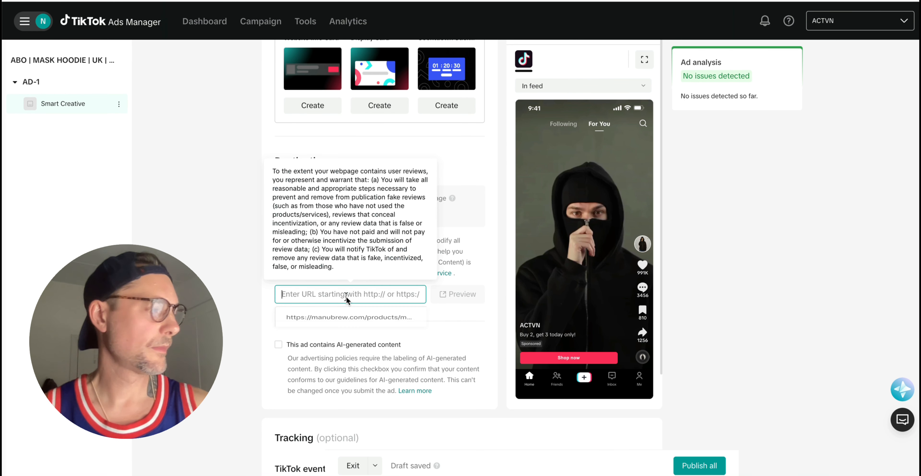
key(ctrl+v)
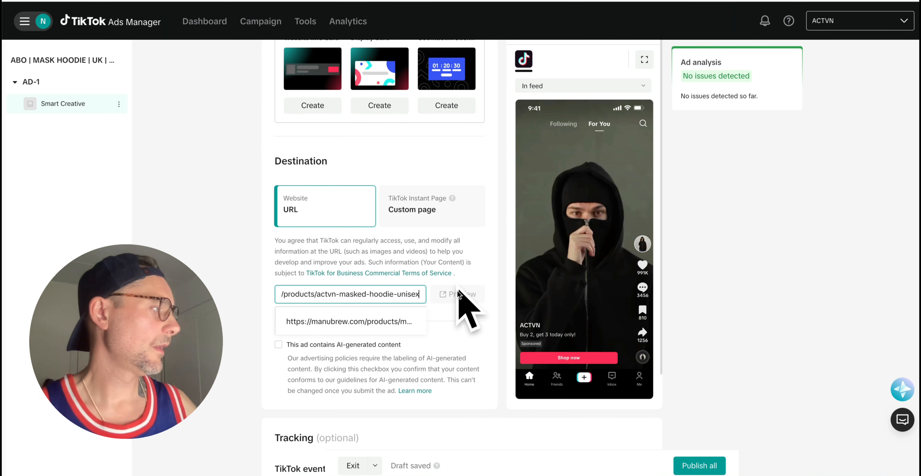
click(454, 297)
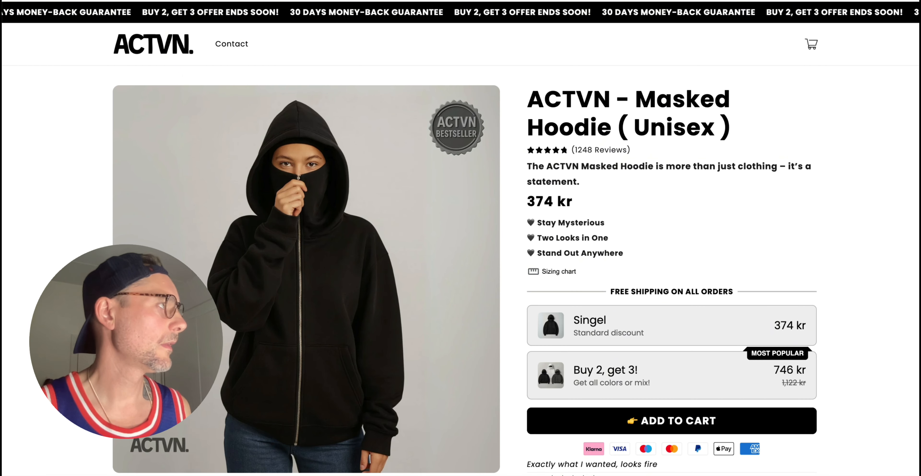
Close the preview and return to the top of the ad setup form.
key(super+w)
scroll(467, 234, down, 7)
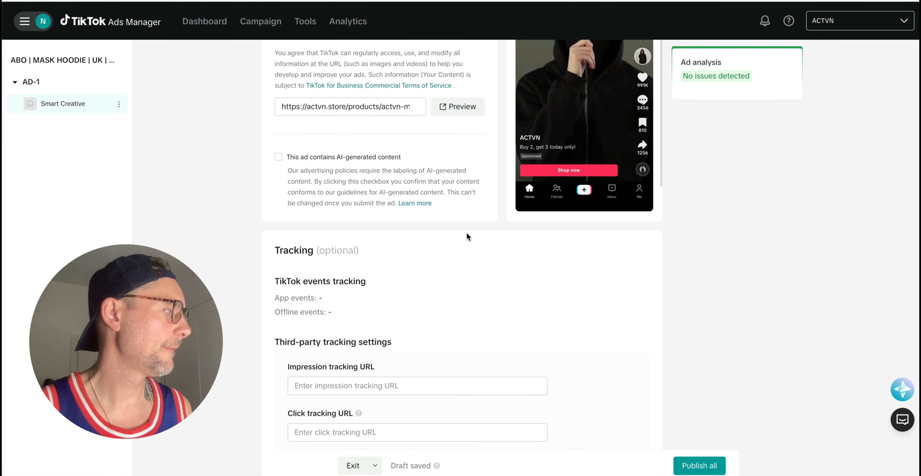
scroll(467, 234, up, 20)
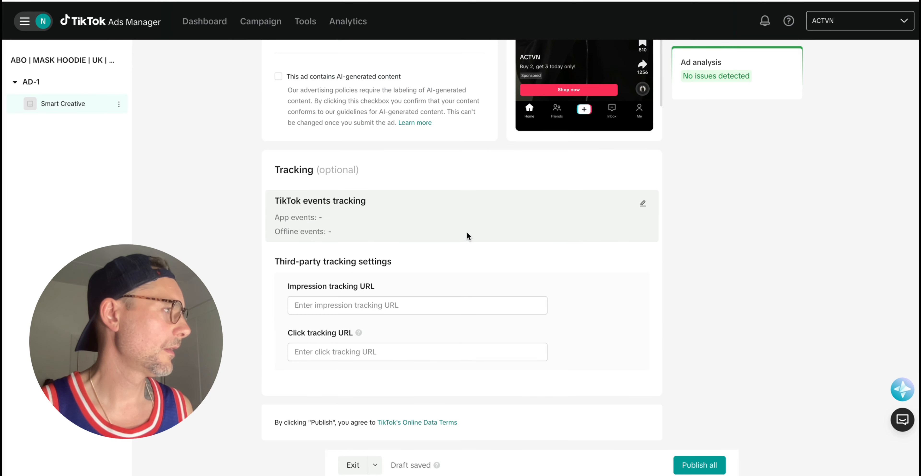
scroll(467, 234, up, 2)
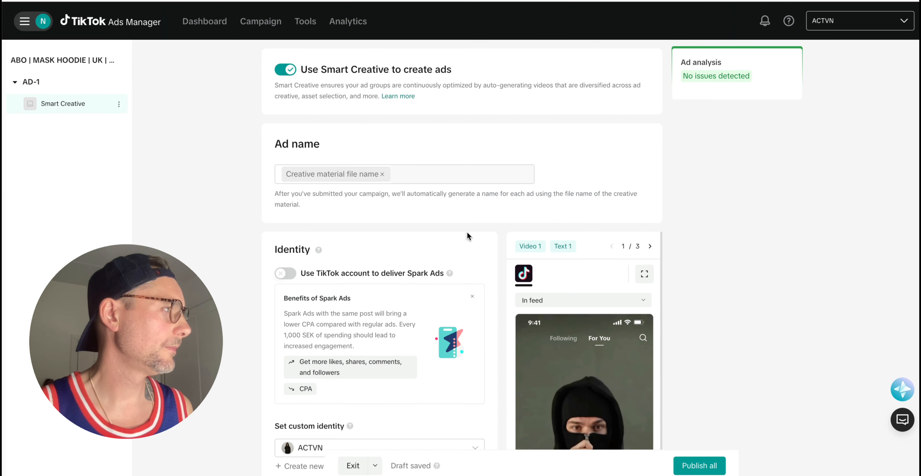
scroll(467, 231, down, 18)
scroll(467, 230, up, 15)
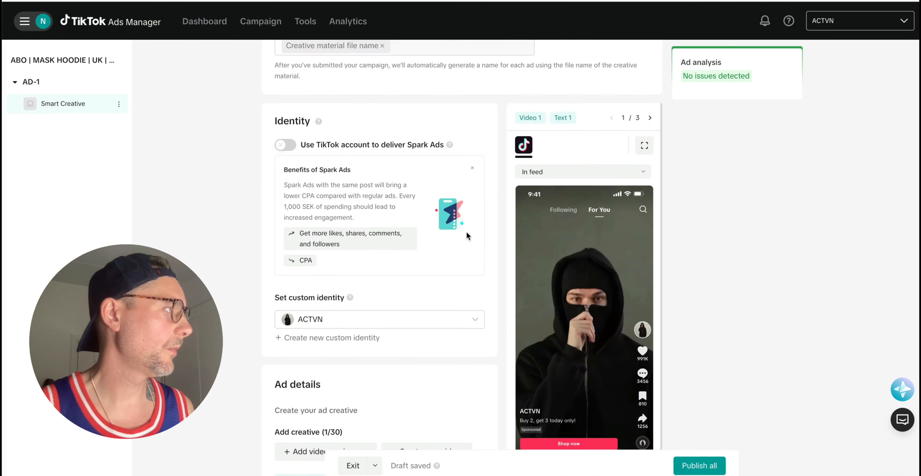
scroll(466, 233, up, 3)
mouse_move(120, 84)
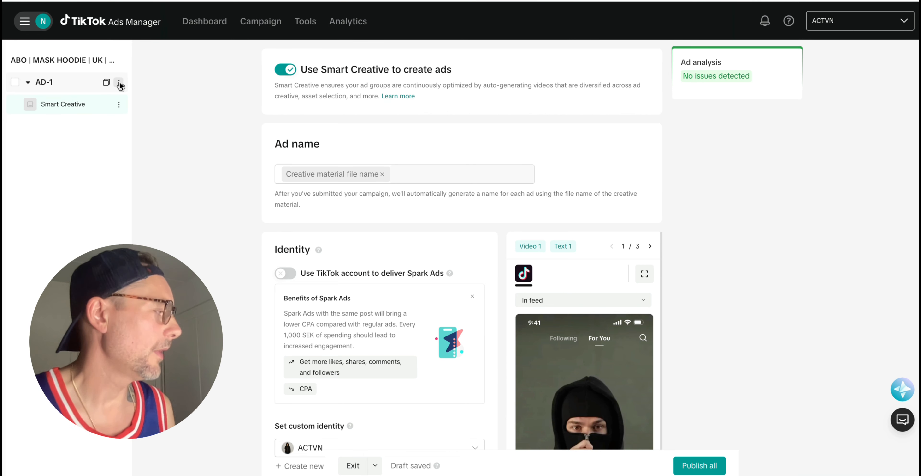
Duplicate ad group AD-1 into four copies named AD-2, AD-3, AD-4 and AD-5.
click(120, 83)
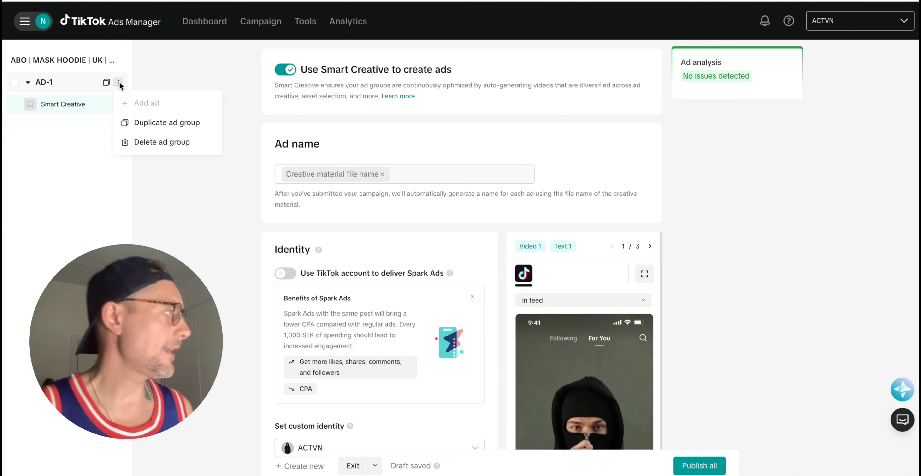
click(177, 122)
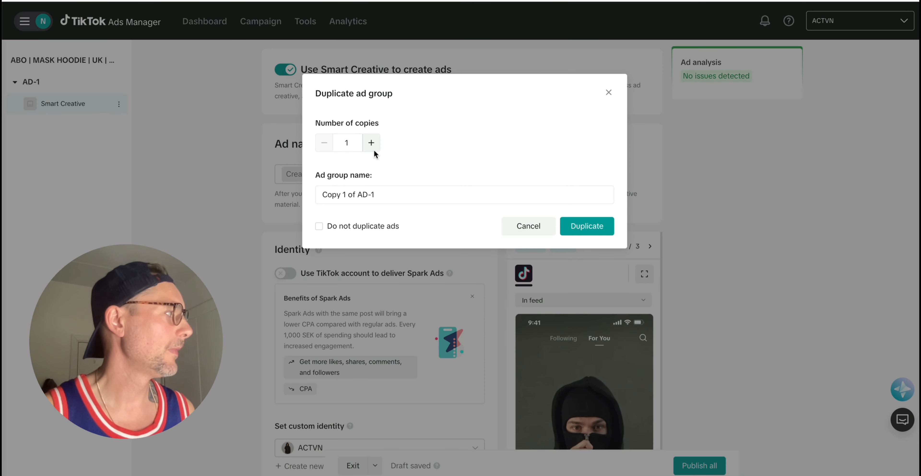
click(375, 143)
click(374, 143)
click(374, 143)
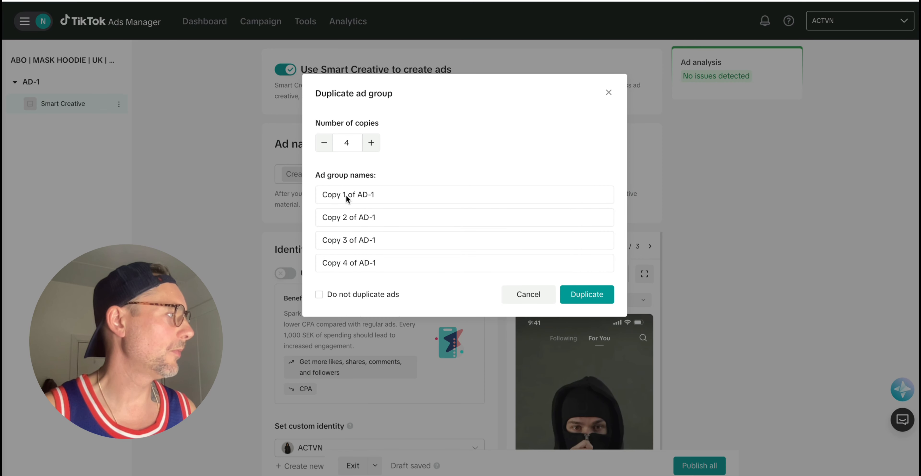
drag(357, 194, 324, 198)
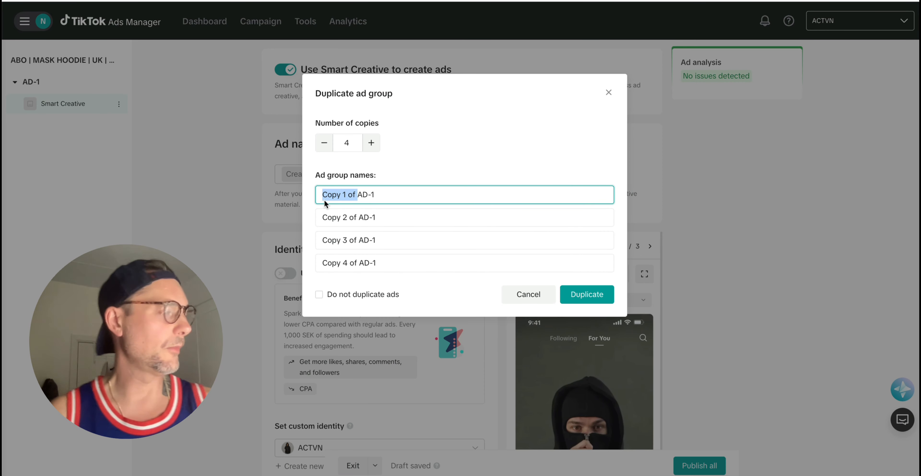
key(BackSpace)
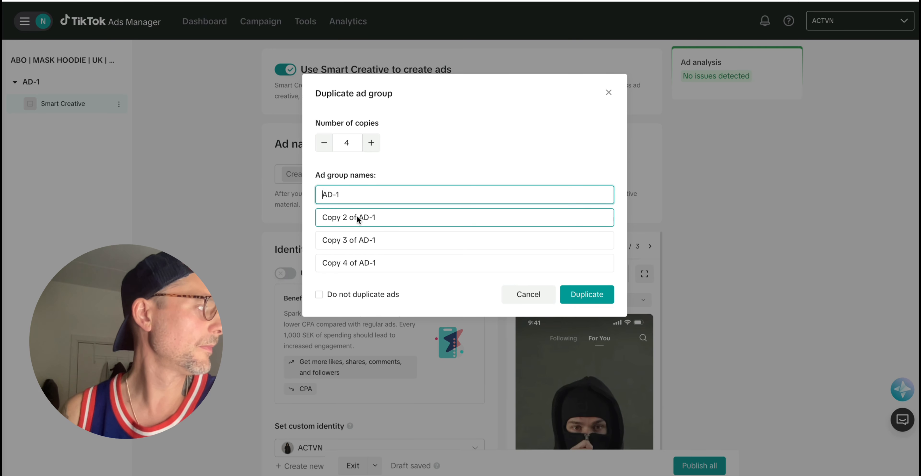
click(580, 288)
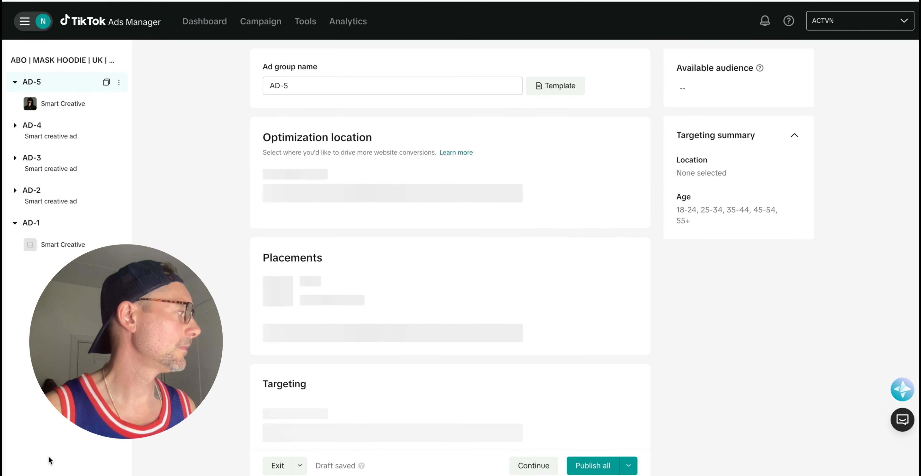
Open ad group AD-2's settings form.
click(63, 199)
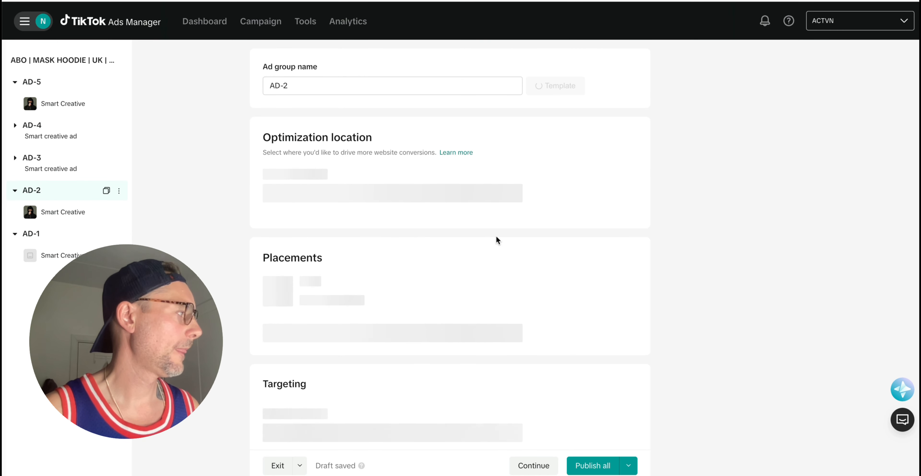
scroll(508, 232, down, 3)
scroll(509, 236, down, 10)
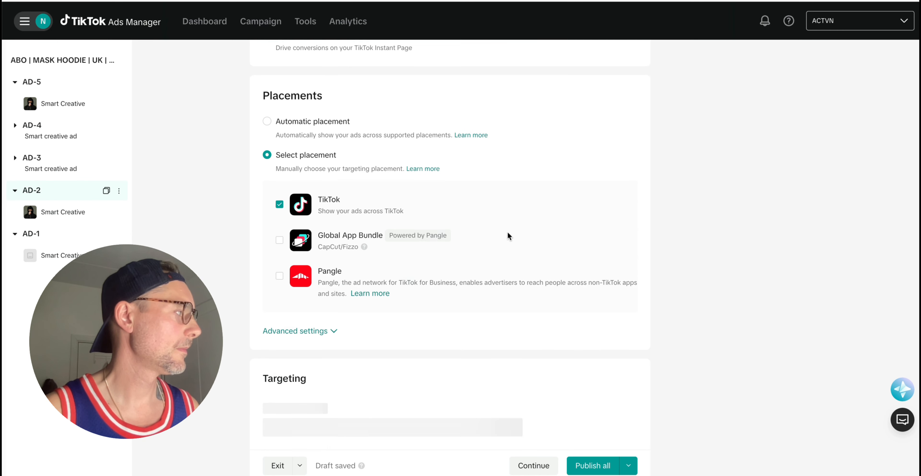
scroll(395, 212, up, 5)
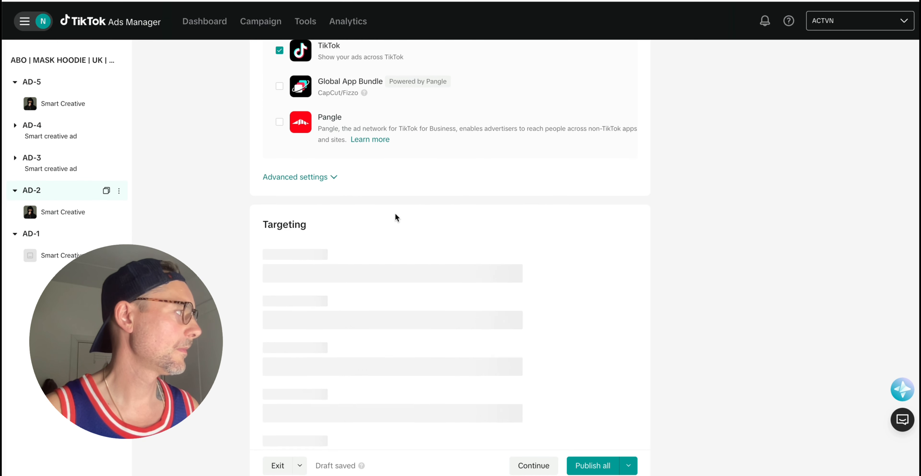
Expand AD-2's advanced placement settings and look over its targeting and budget sections.
click(328, 192)
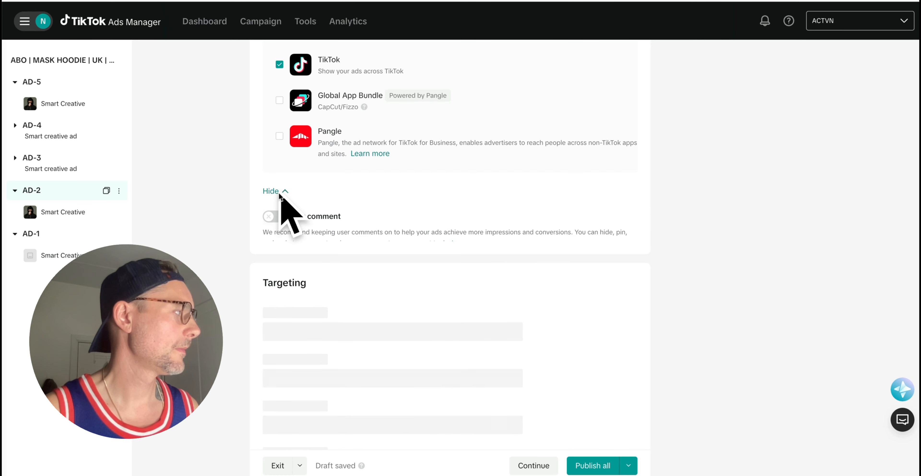
scroll(438, 264, down, 10)
scroll(459, 264, down, 7)
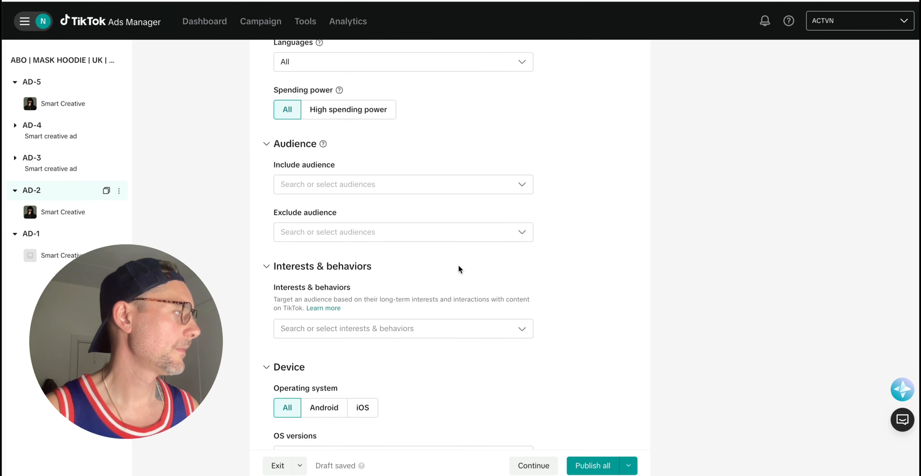
scroll(459, 264, up, 13)
scroll(458, 264, down, 10)
scroll(459, 265, down, 15)
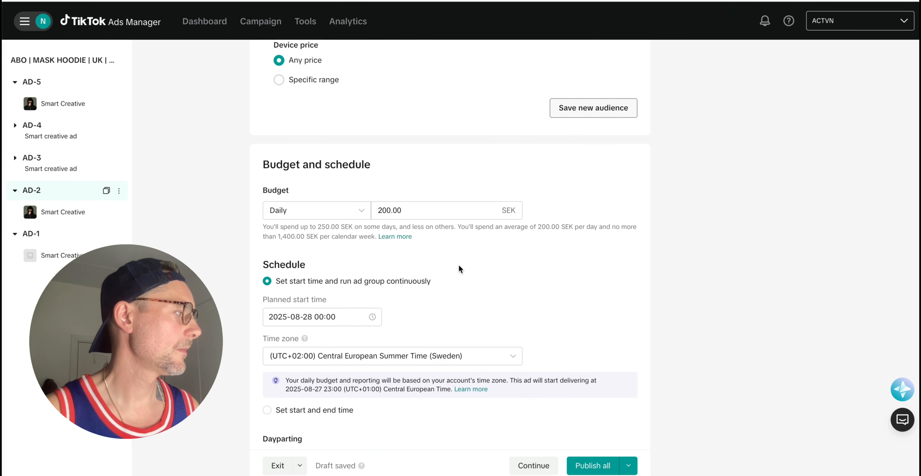
scroll(459, 265, up, 7)
scroll(458, 267, down, 9)
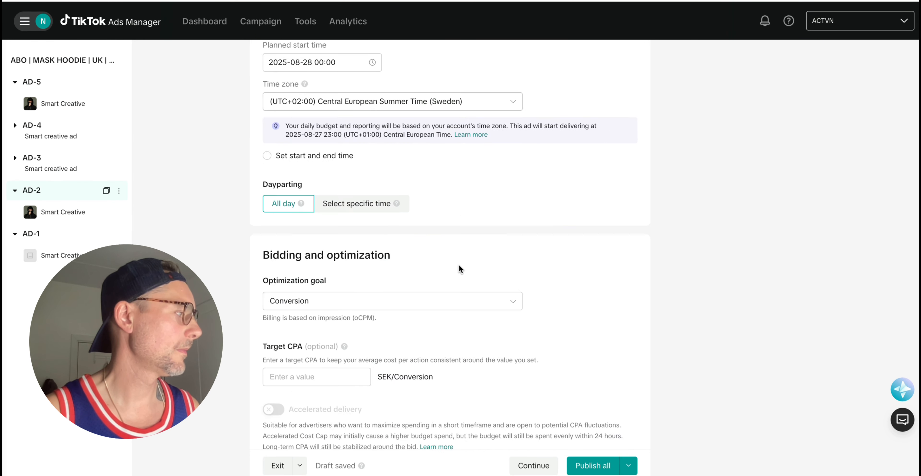
scroll(458, 267, up, 2)
scroll(459, 266, down, 4)
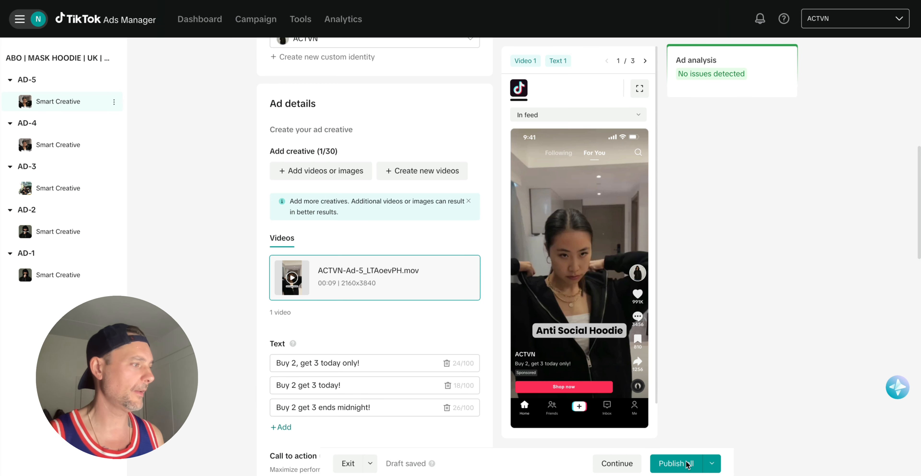
Publish all of the campaign's ad groups and ads for review.
click(674, 464)
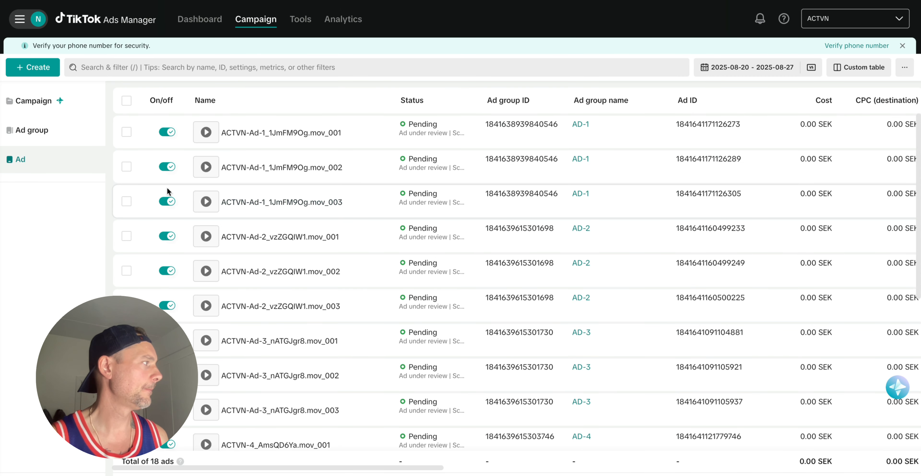
Open the ABO | MASK HOODIE | UK | TEST campaign, view AD-1's ads, then return to the ad group list.
click(35, 101)
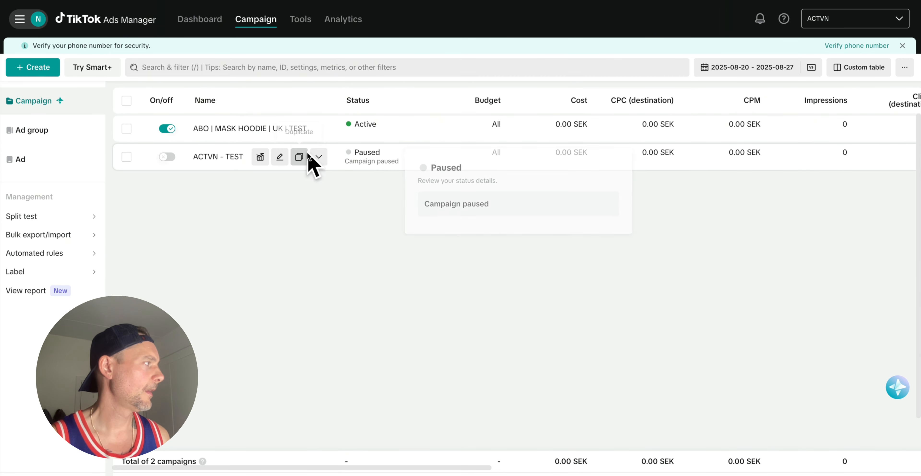
click(219, 128)
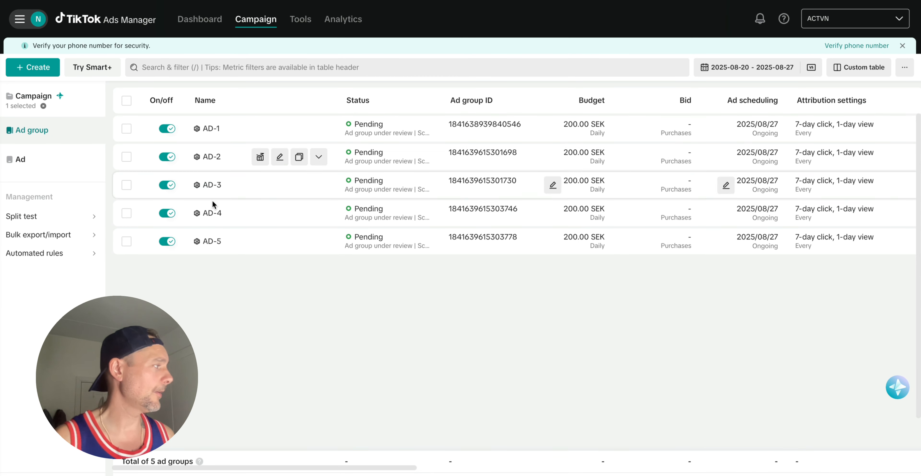
click(214, 130)
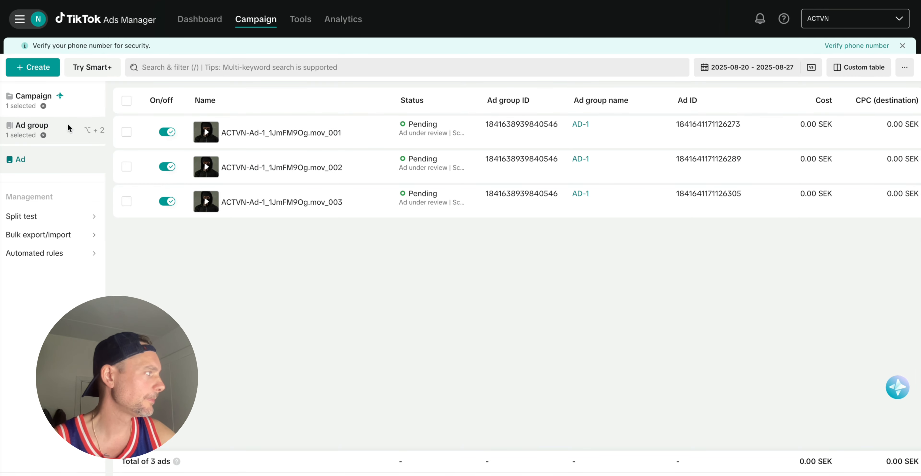
click(61, 125)
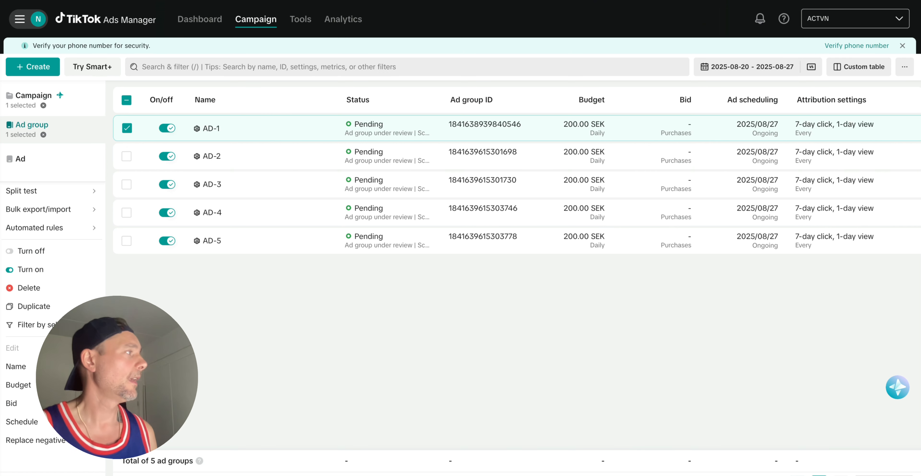
Deselect AD-1, check the ad group budgets, and go back to the campaign list.
scroll(239, 158, down, 1)
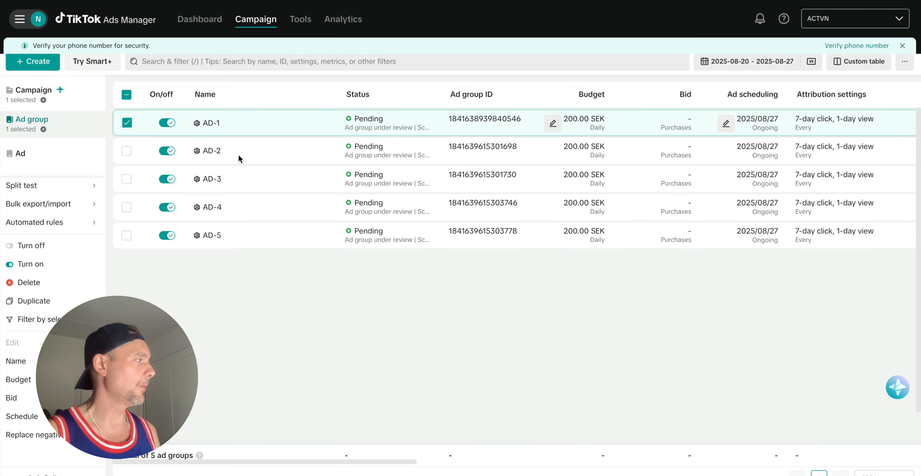
click(127, 123)
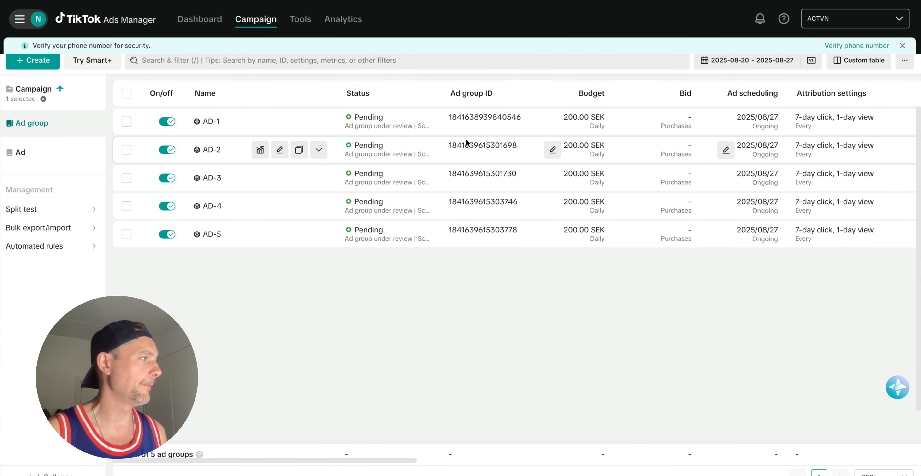
scroll(468, 144, up, 1)
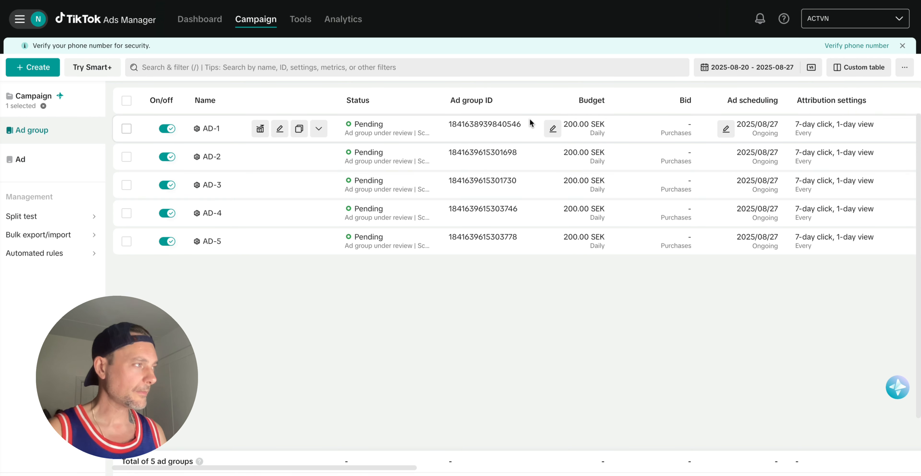
scroll(590, 138, right, 1)
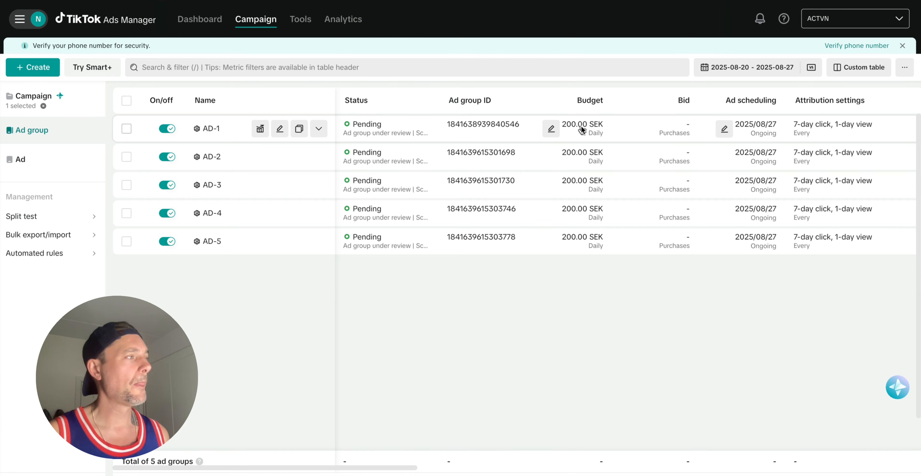
scroll(586, 163, left, 1)
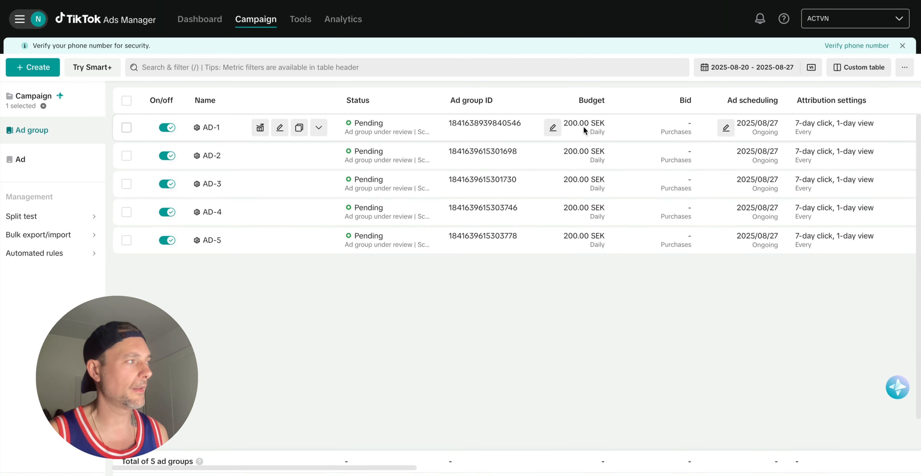
scroll(598, 181, down, 1)
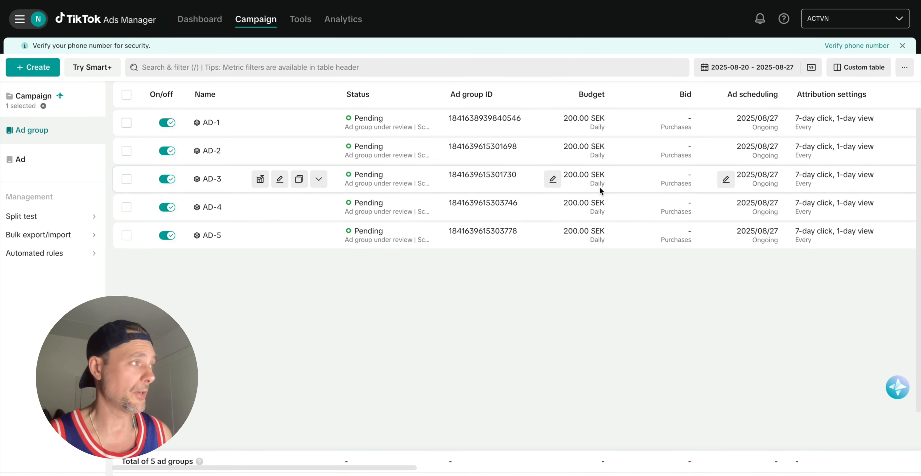
scroll(599, 185, up, 1)
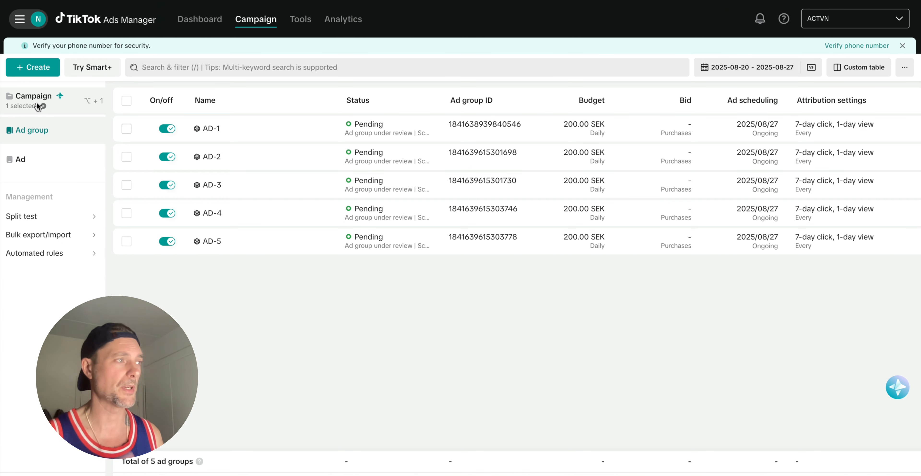
click(35, 102)
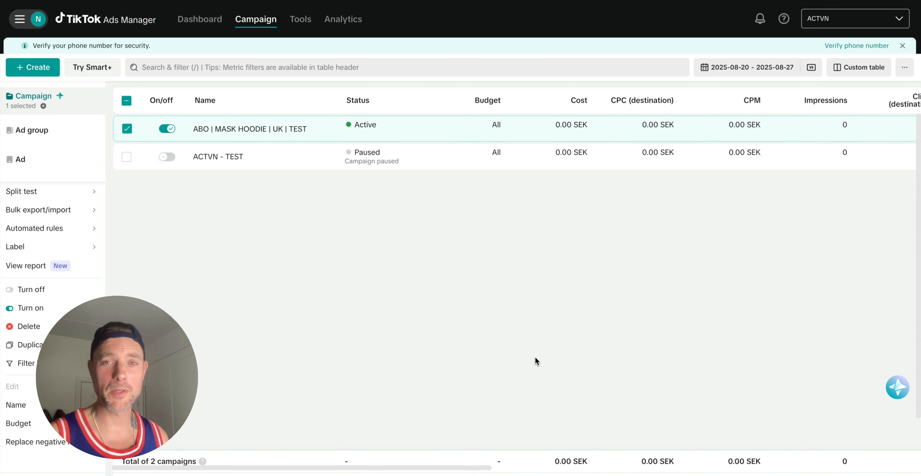